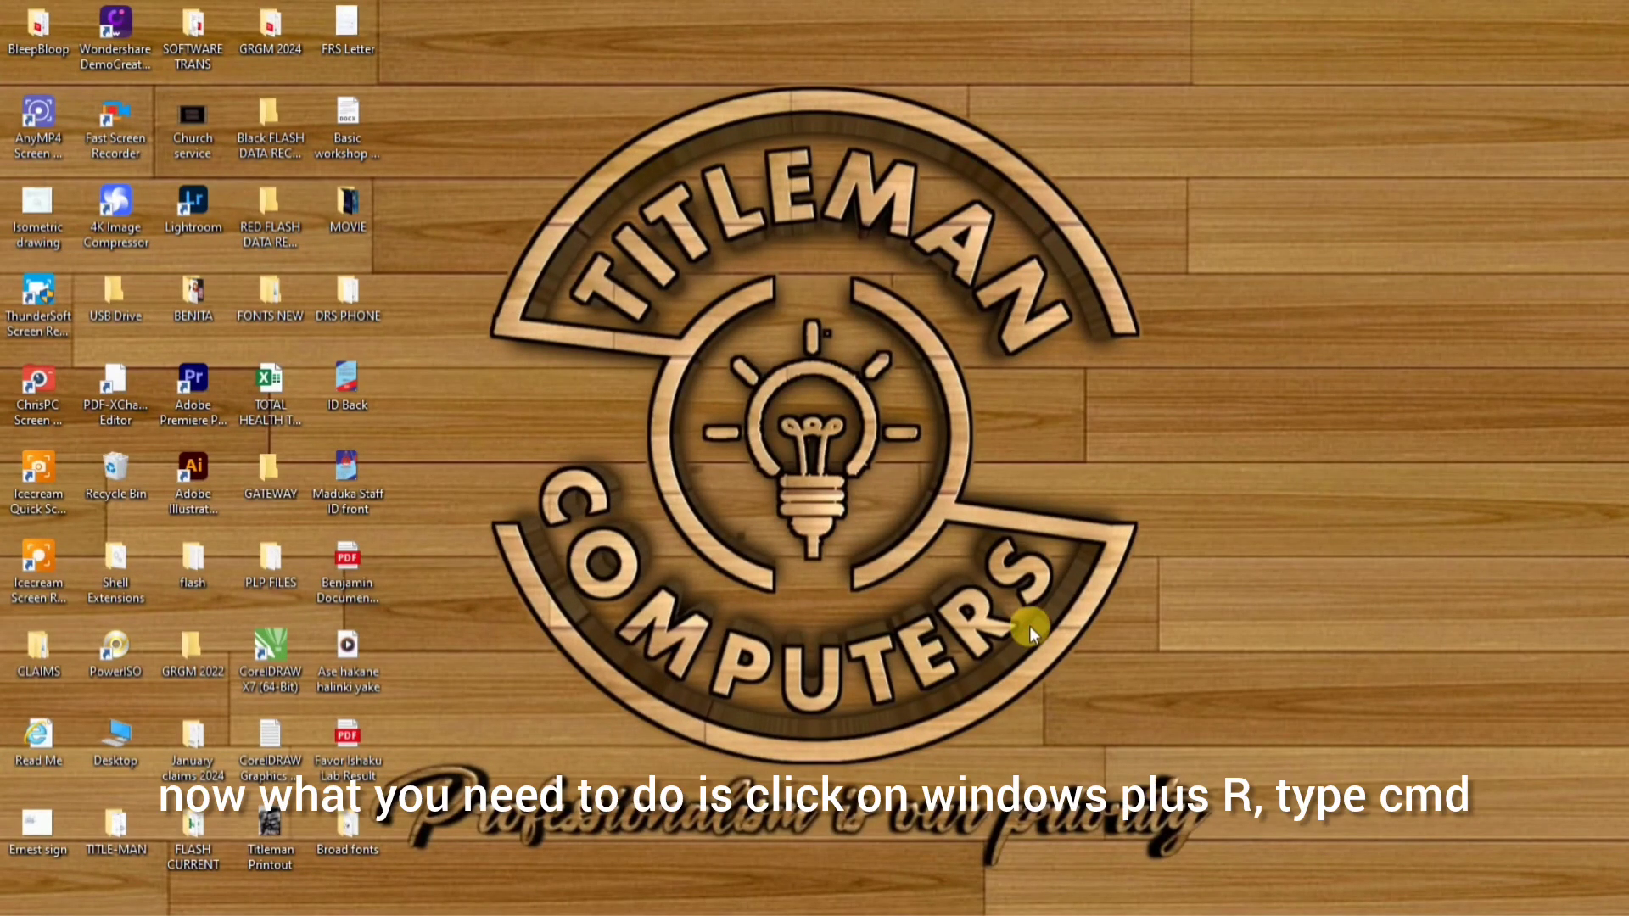
Launch Command Prompt from the Run box and enter the diskpart command.
{"action": "key", "text": "super+r"}
{"action": "type", "text": "cm"}
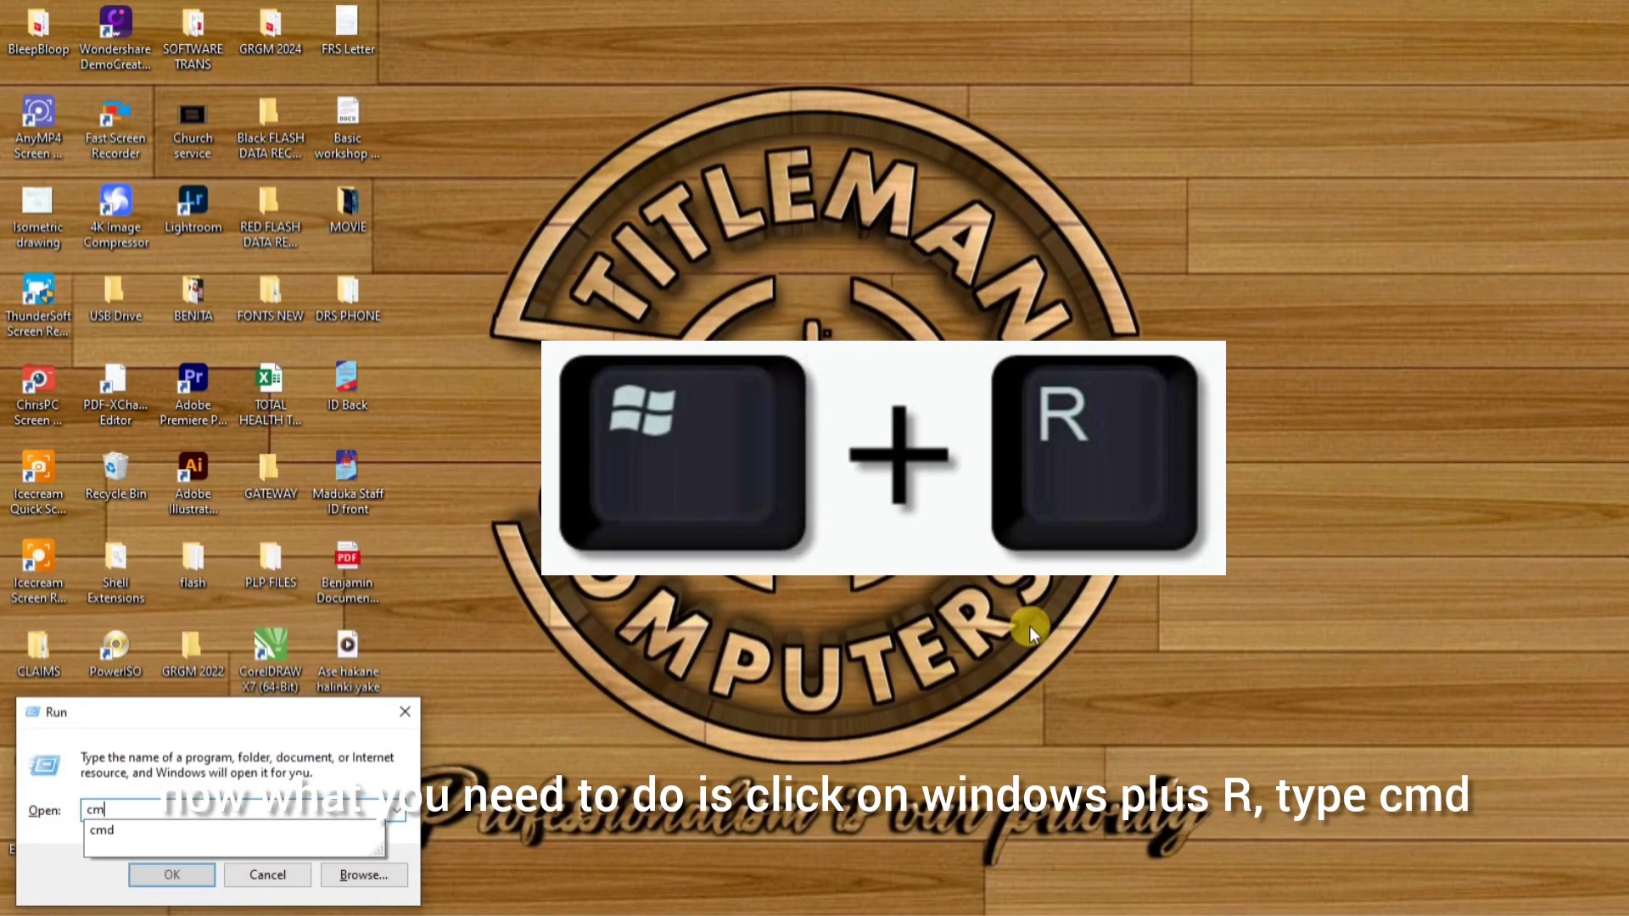
{"action": "type", "text": "d"}
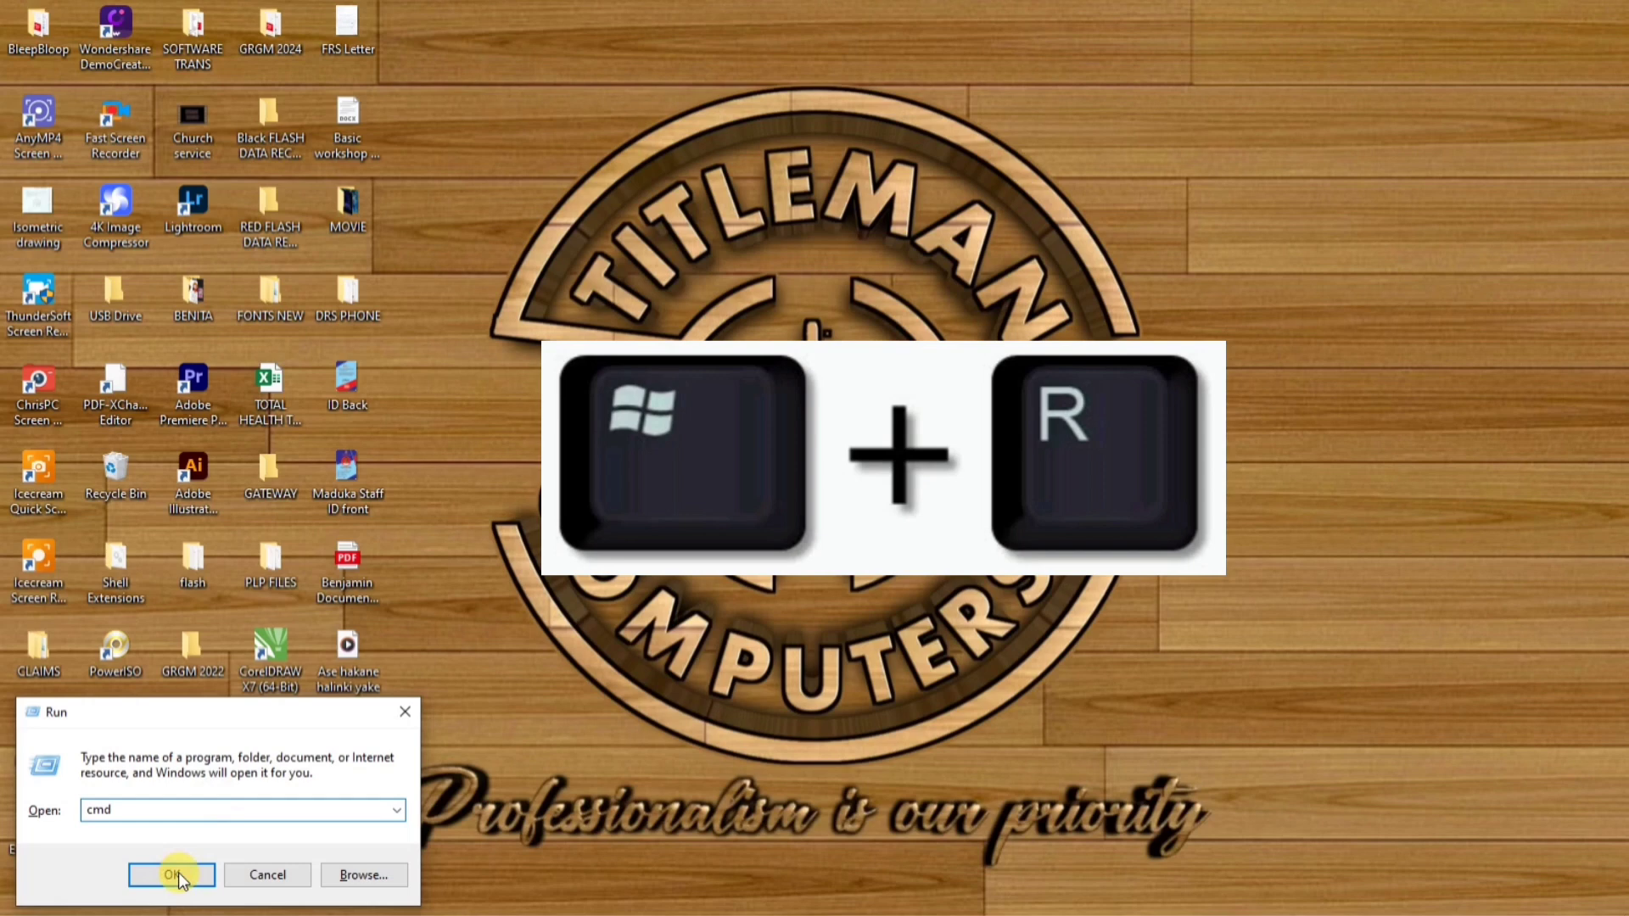
{"action": "left_click", "coordinate": [178, 872]}
{"action": "type", "text": "di"}
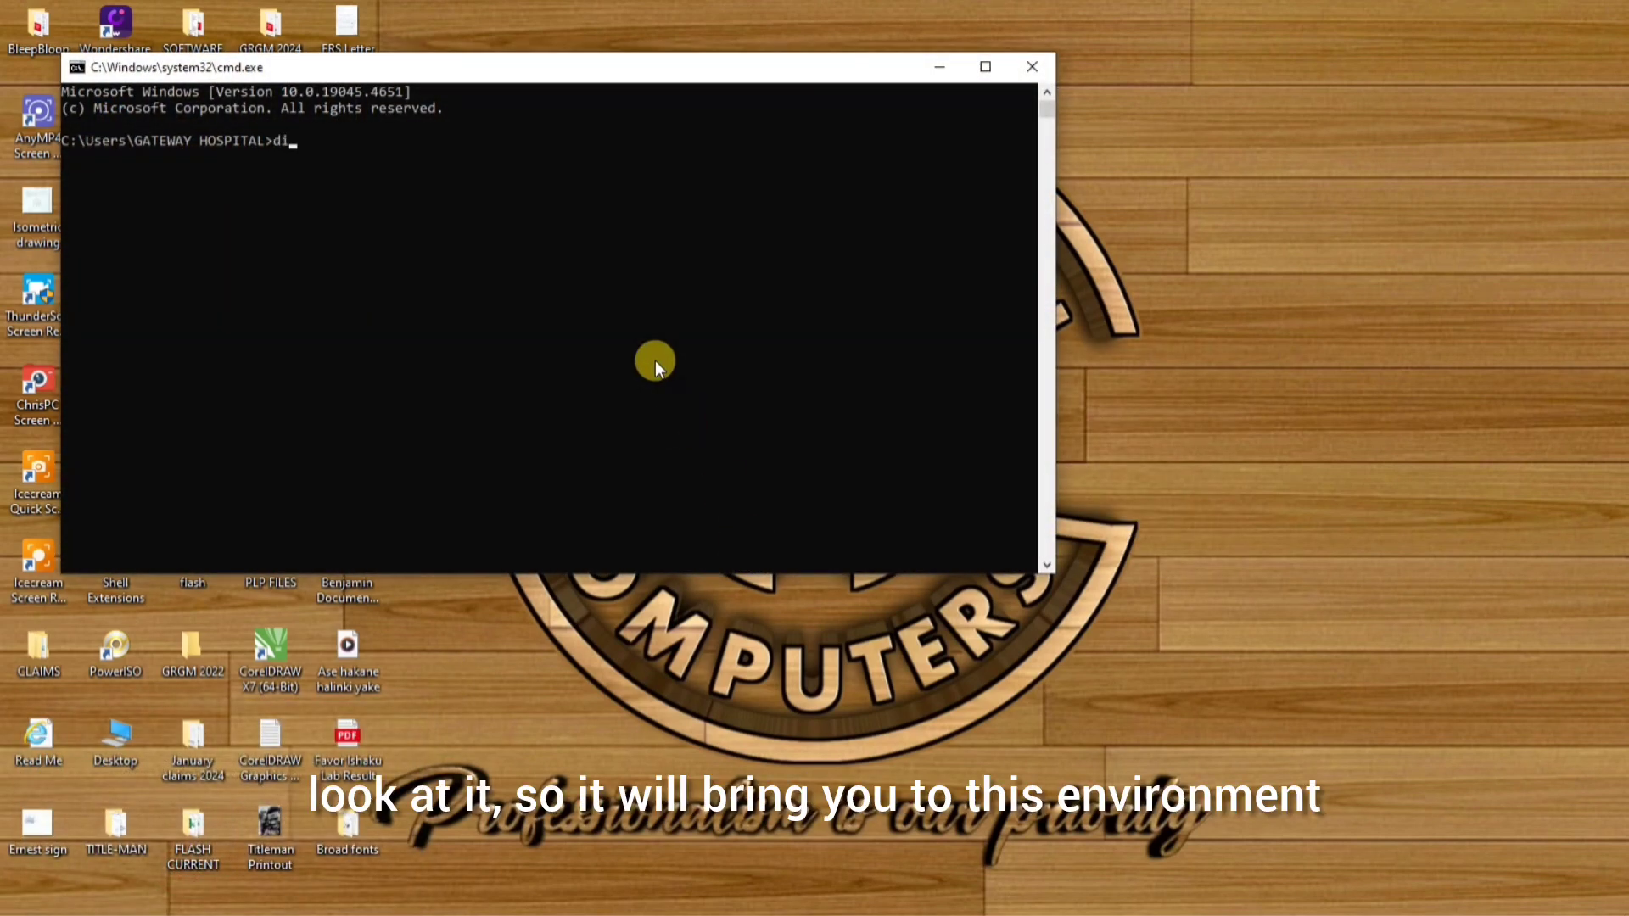
{"action": "type", "text": "skpart"}
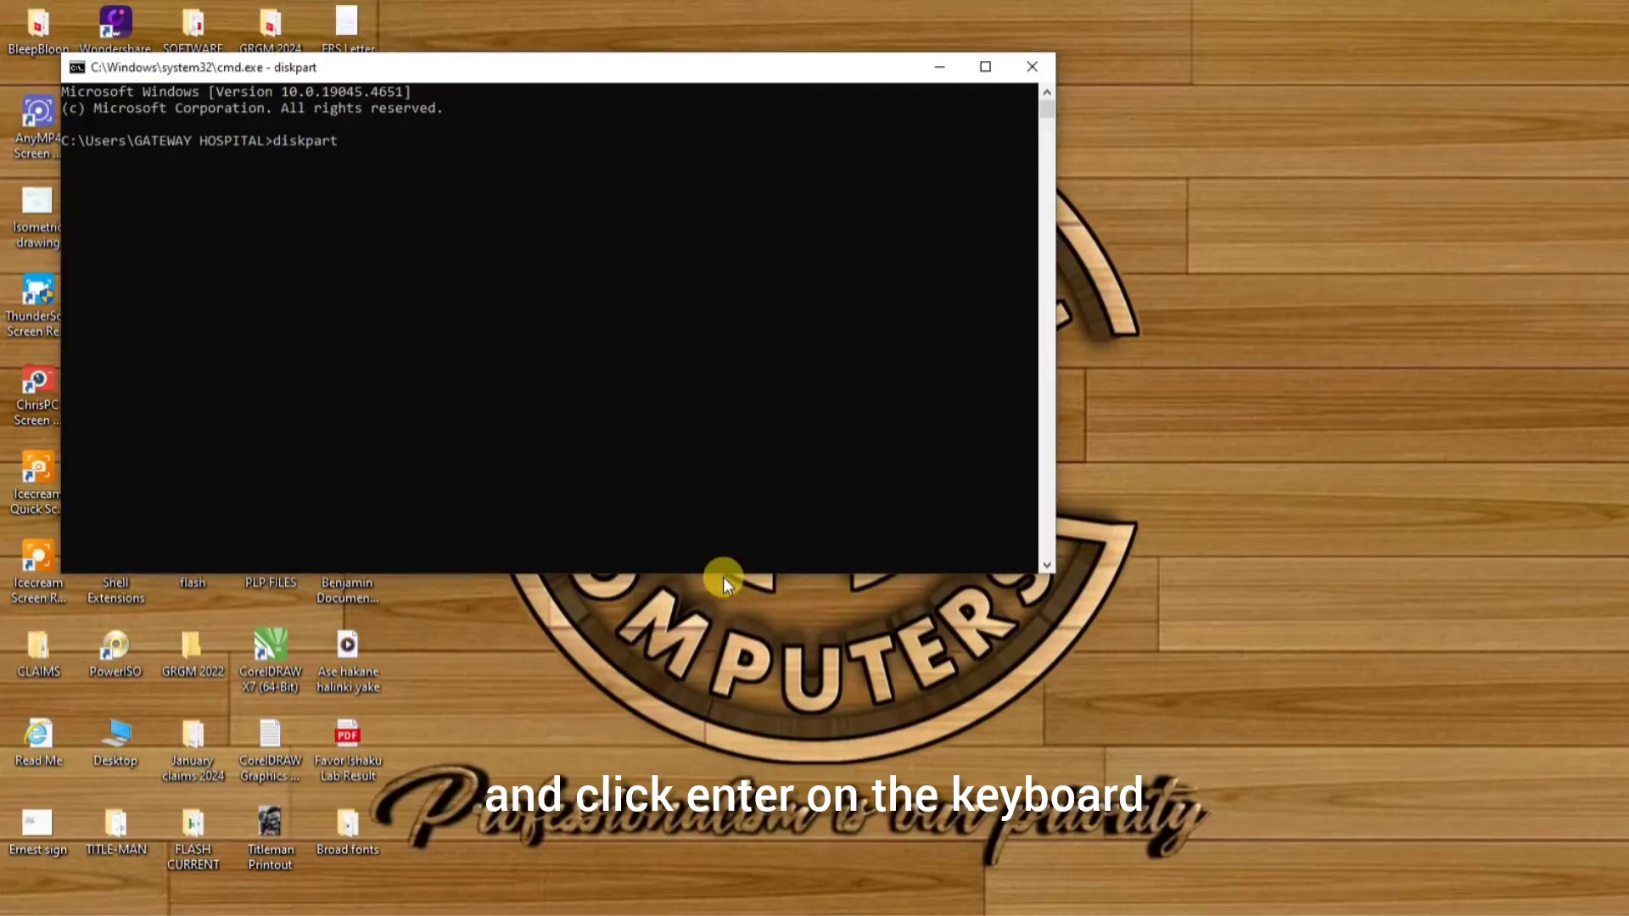
Start DiskPart and run list disk, showing 465 GB Disk 0 and 3695 MB Disk 1.
{"action": "key", "text": "Return"}
{"action": "type", "text": "l"}
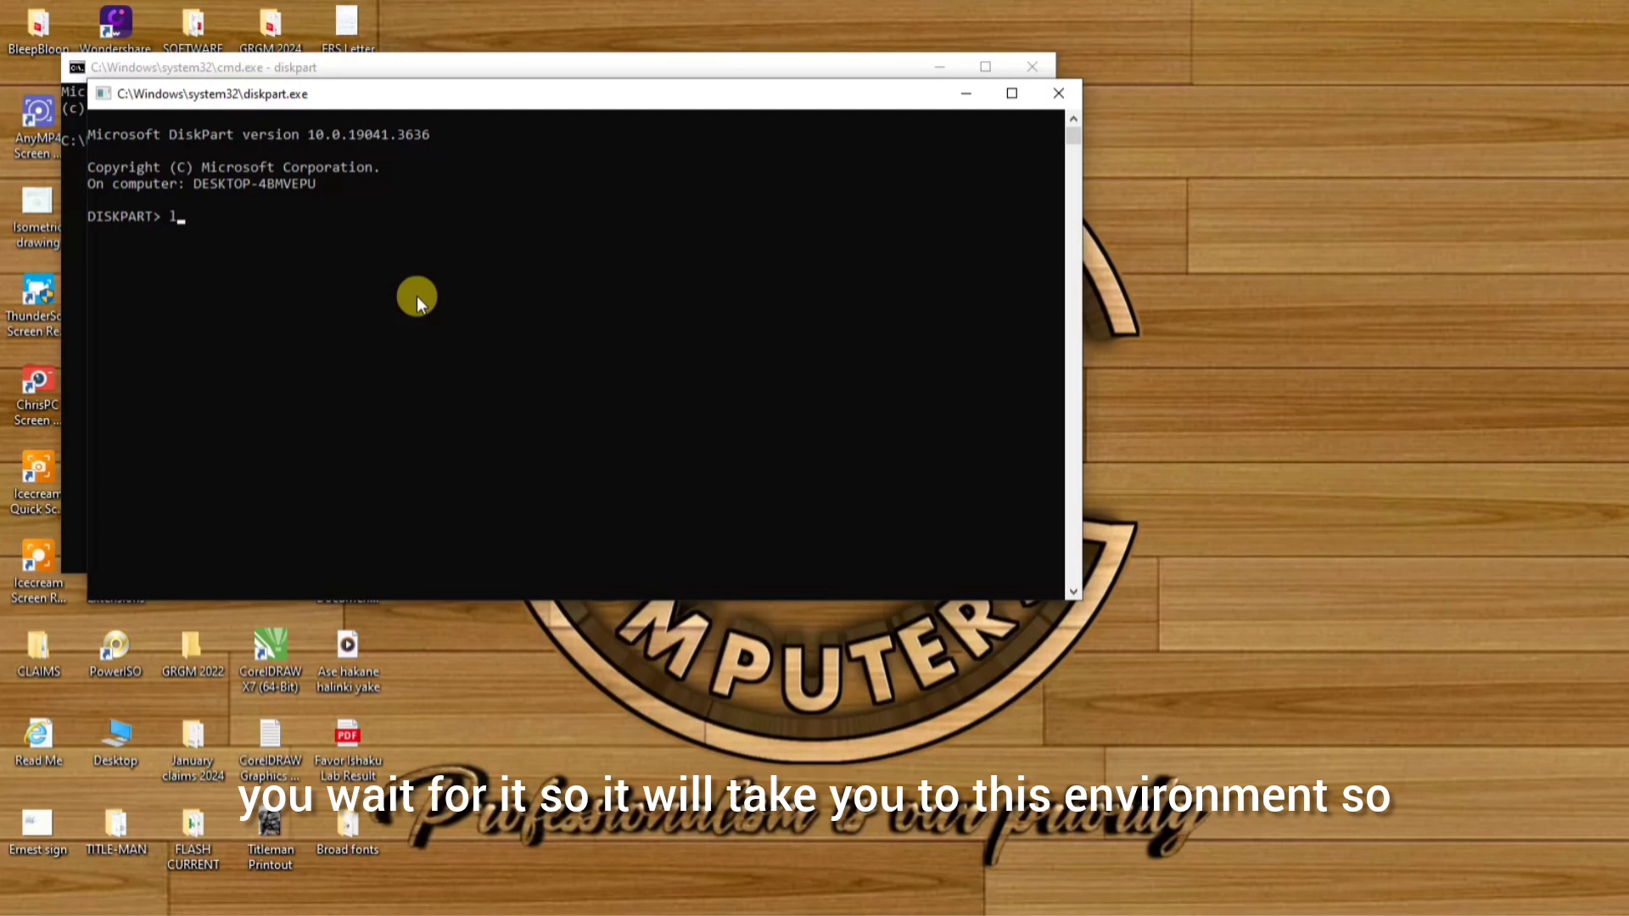
{"action": "type", "text": "ist di"}
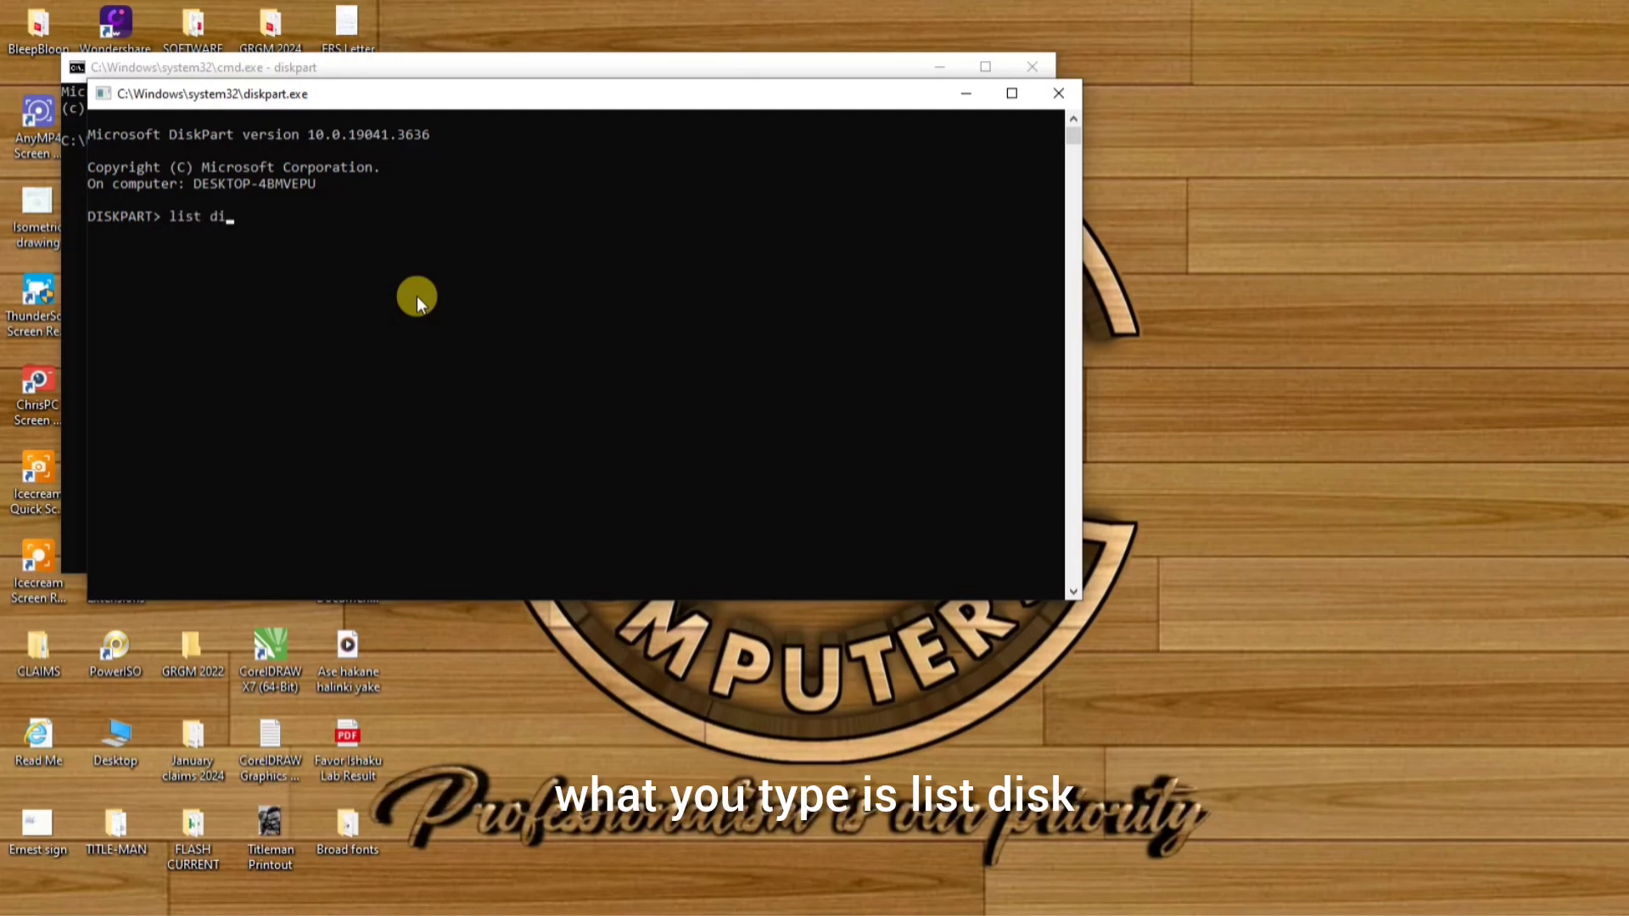
{"action": "type", "text": "sk"}
{"action": "key", "text": "Return"}
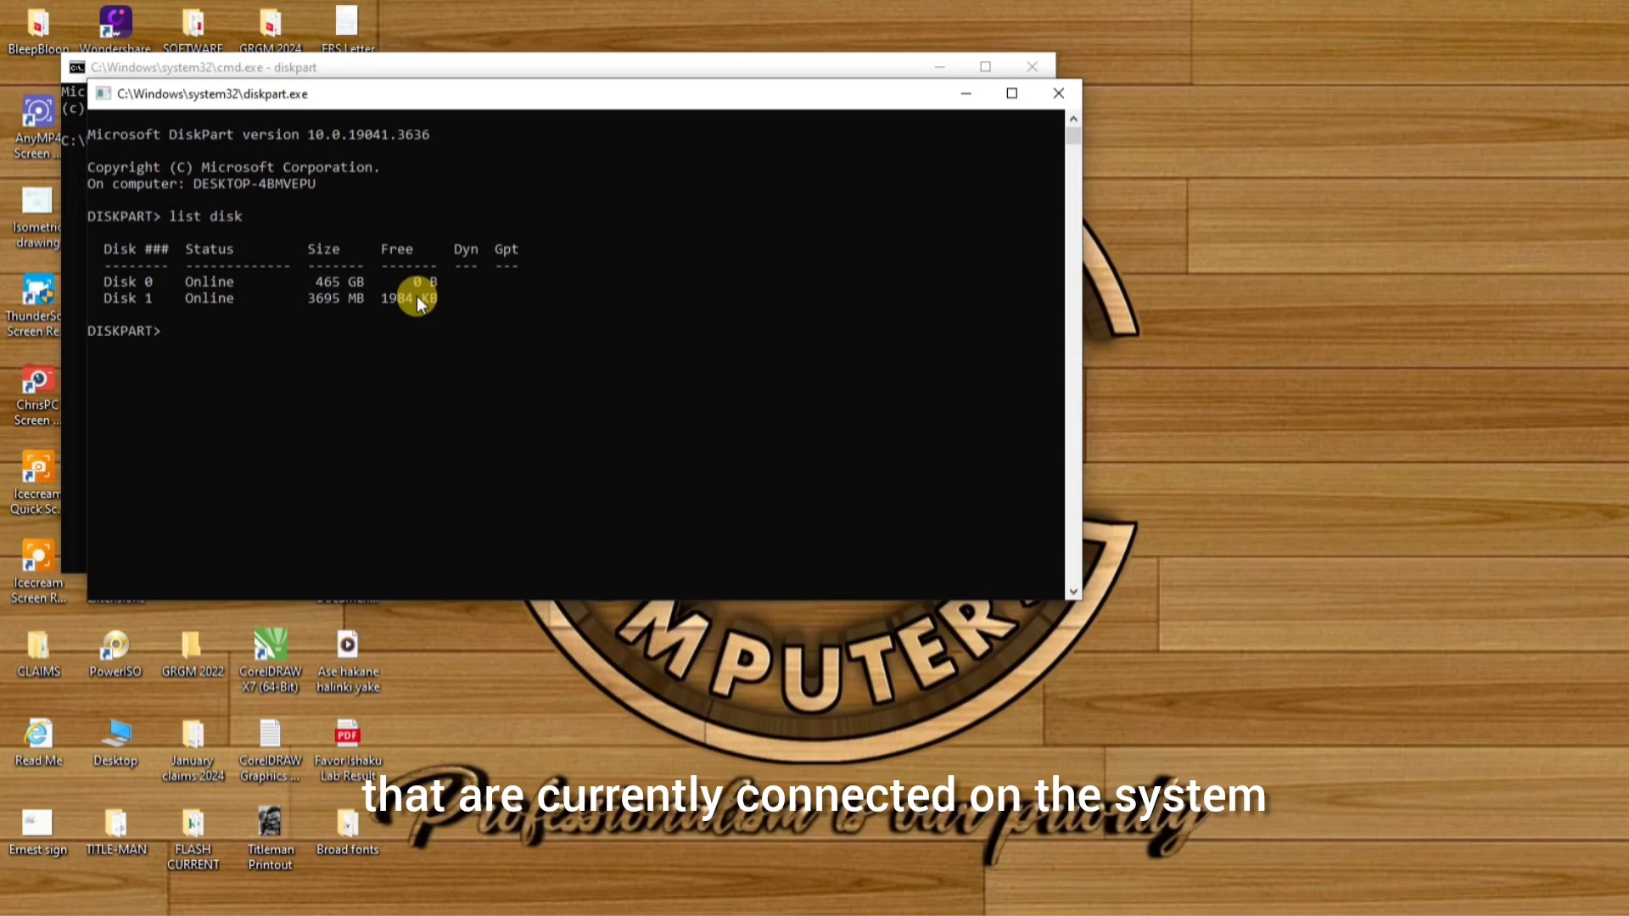
{"action": "type", "text": "selec"}
{"action": "type", "text": "t disk 1"}
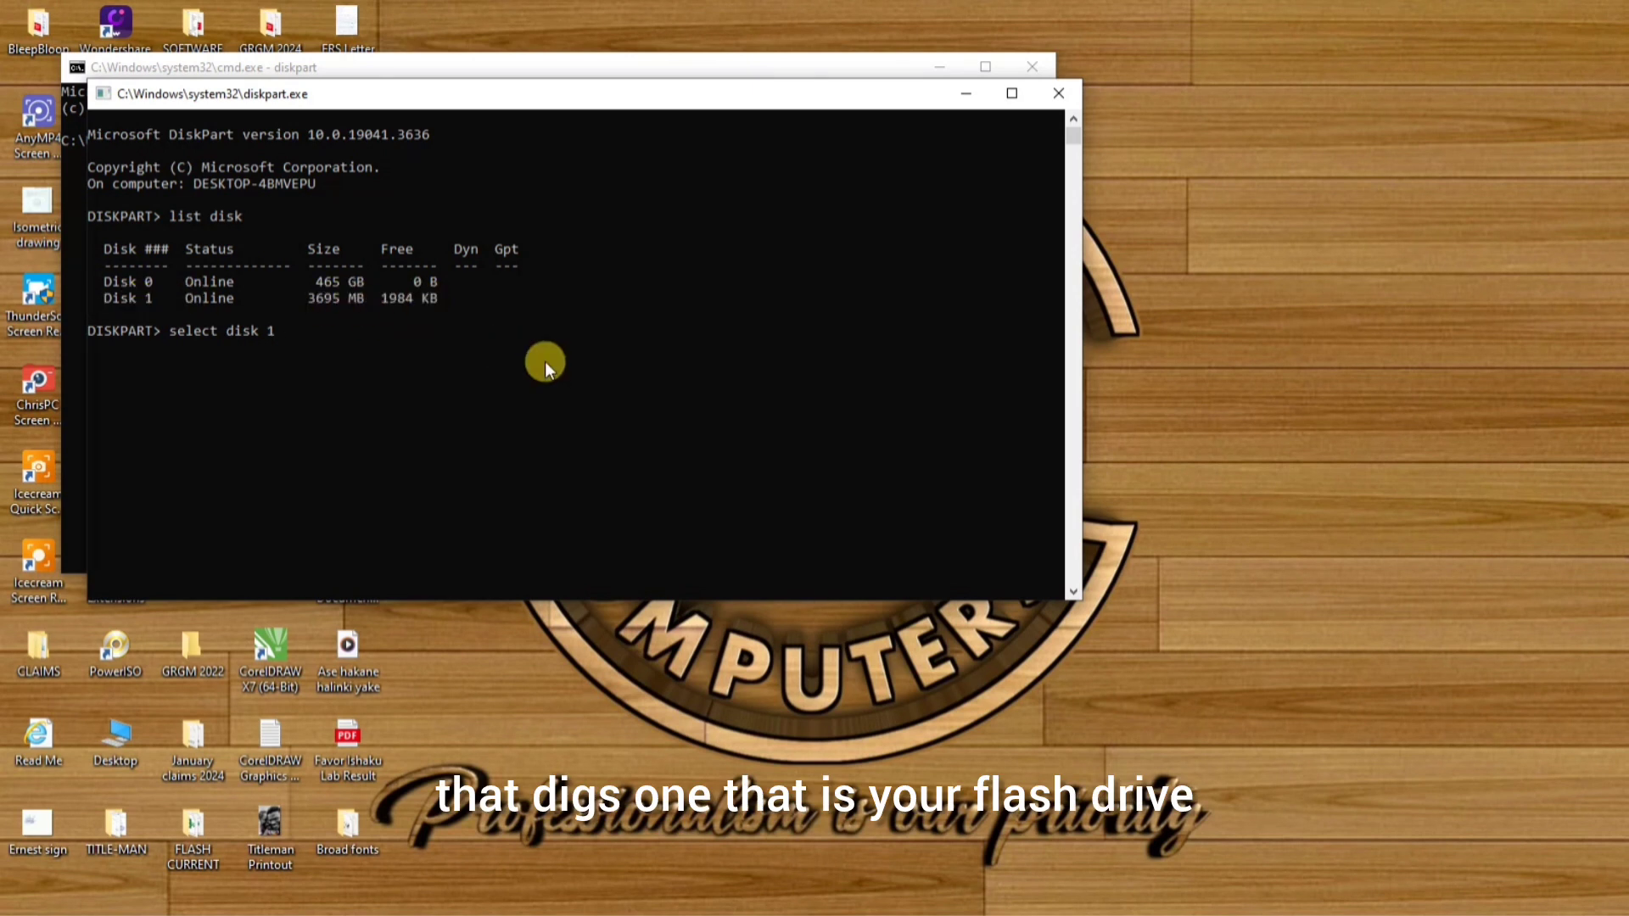
Select Disk 1, set it read-only, and minimize the DiskPart and cmd windows.
{"action": "key", "text": "Return"}
{"action": "type", "text": "att"}
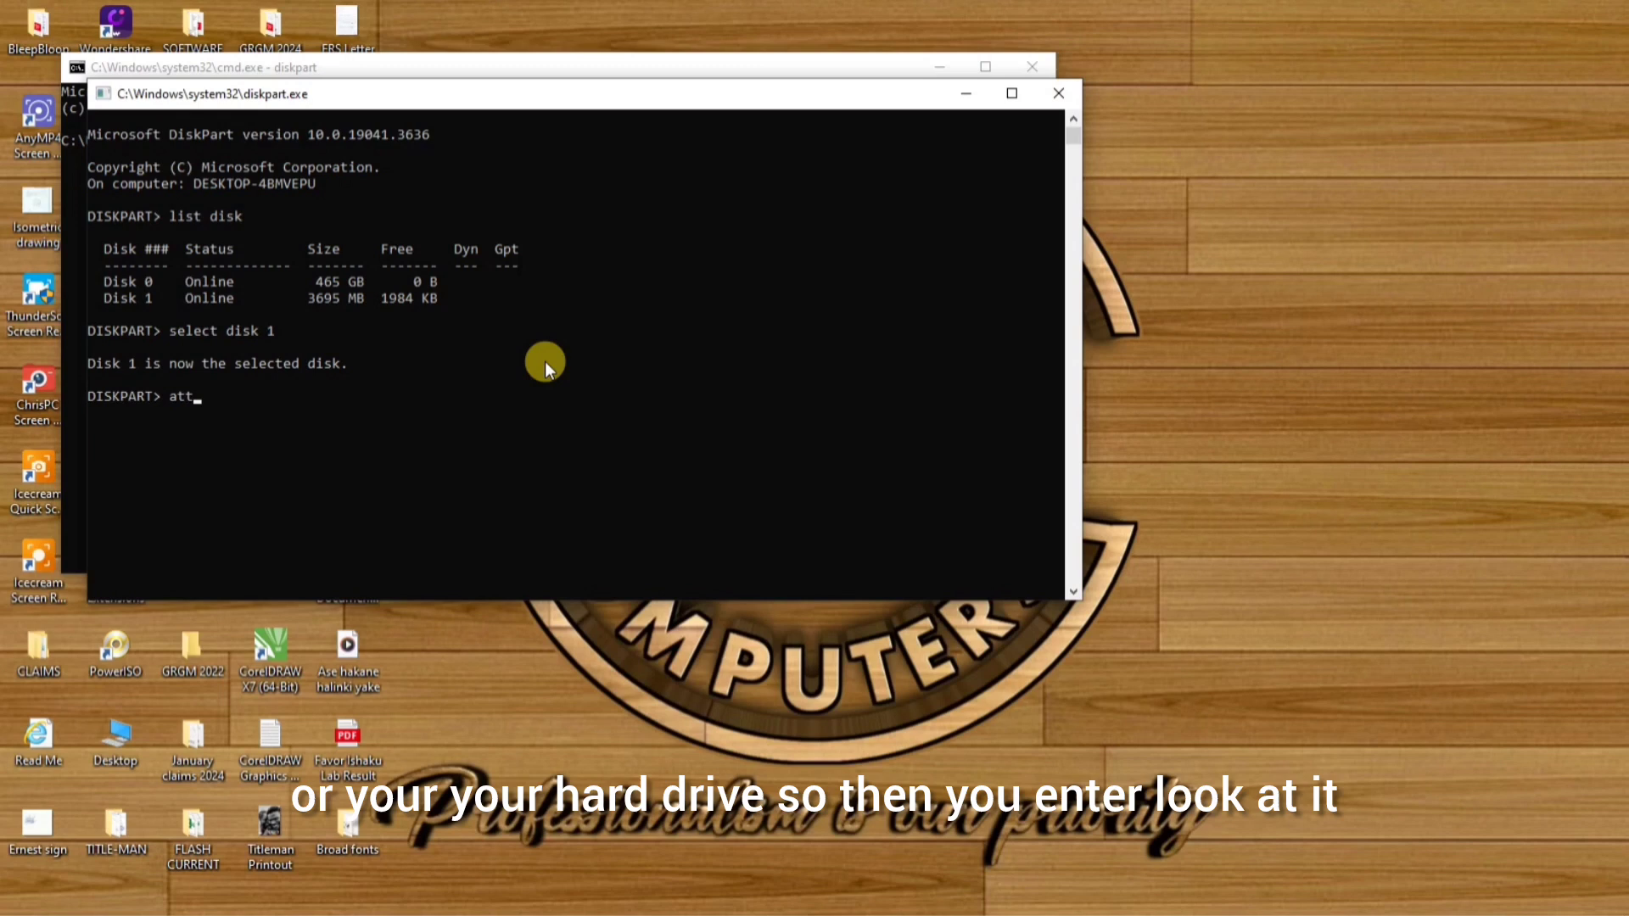
{"action": "type", "text": "ributes"}
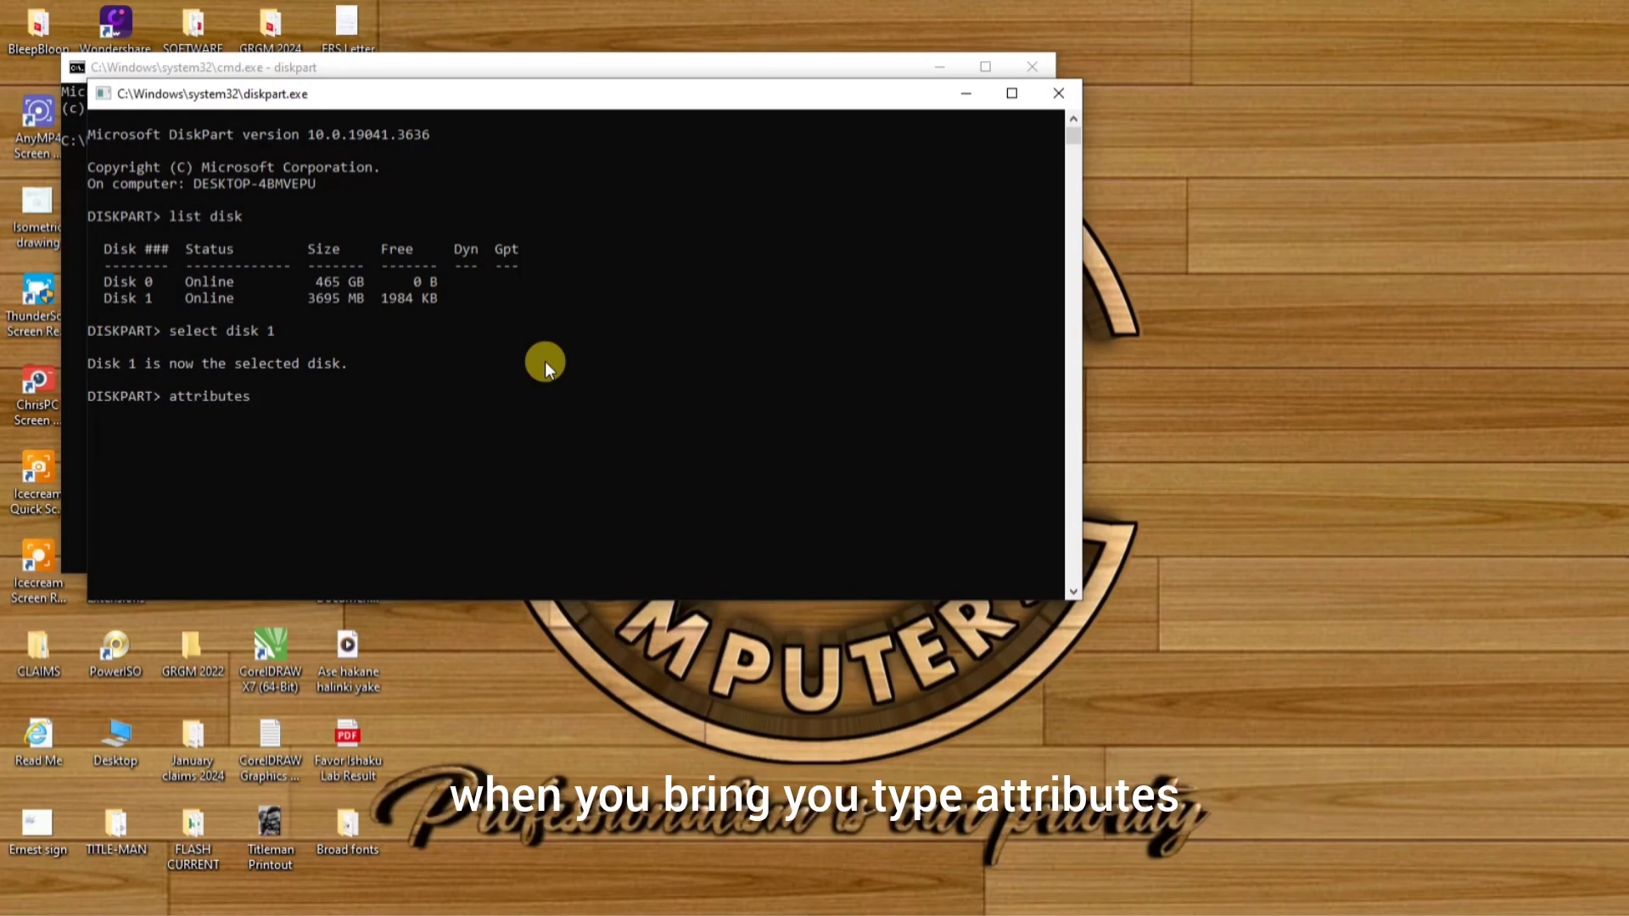
{"action": "type", "text": " disk"}
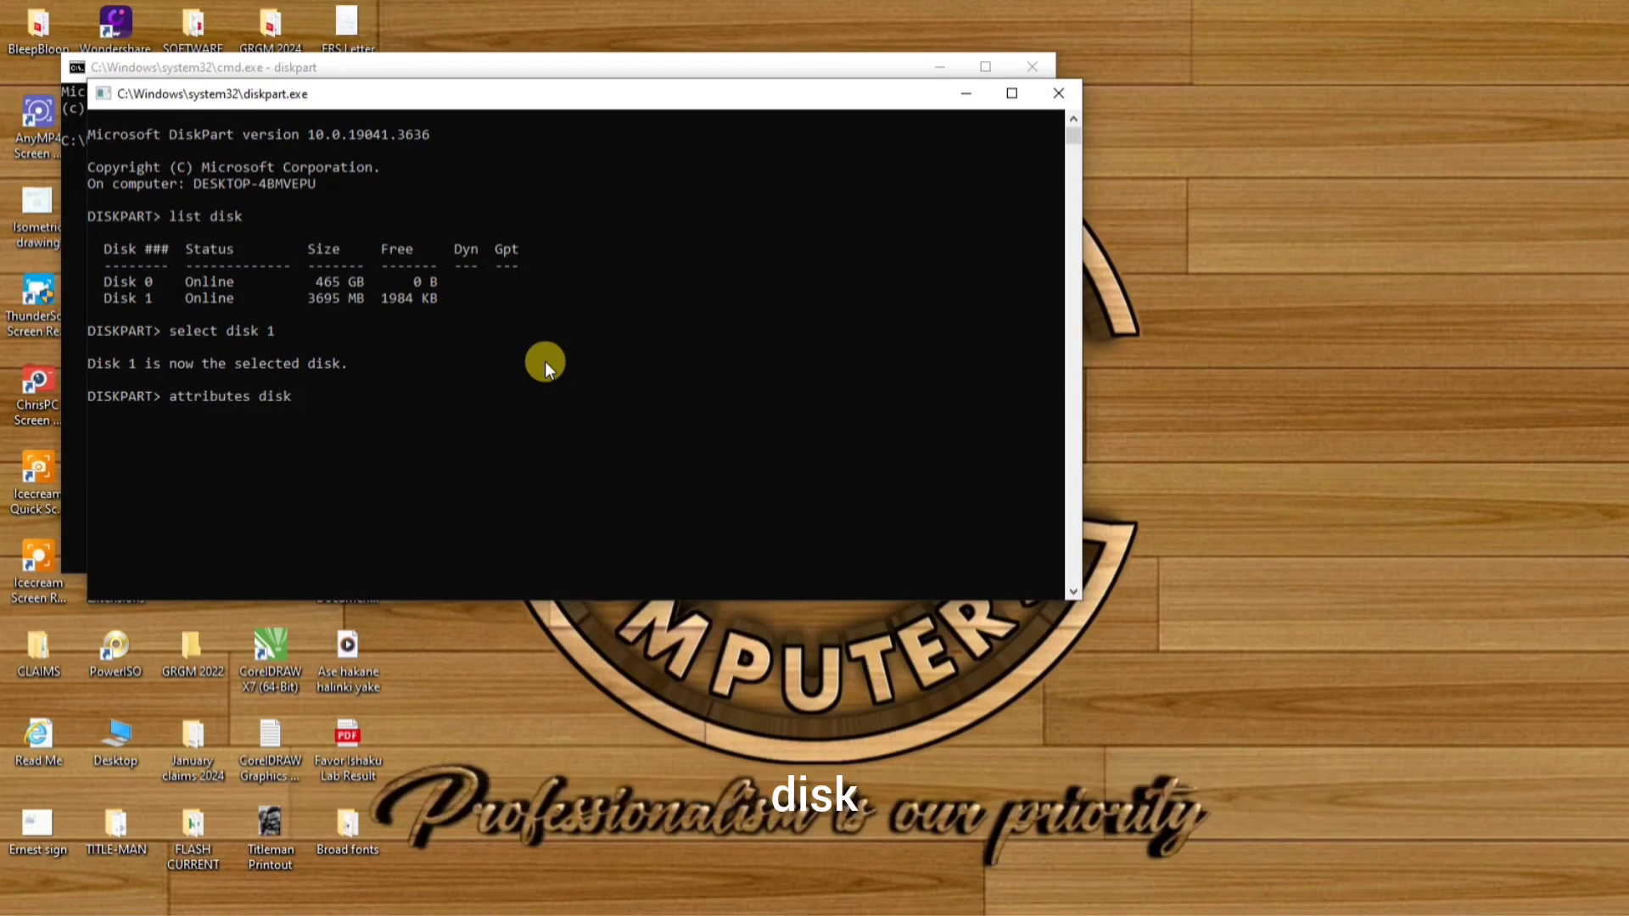
{"action": "type", "text": " set read"}
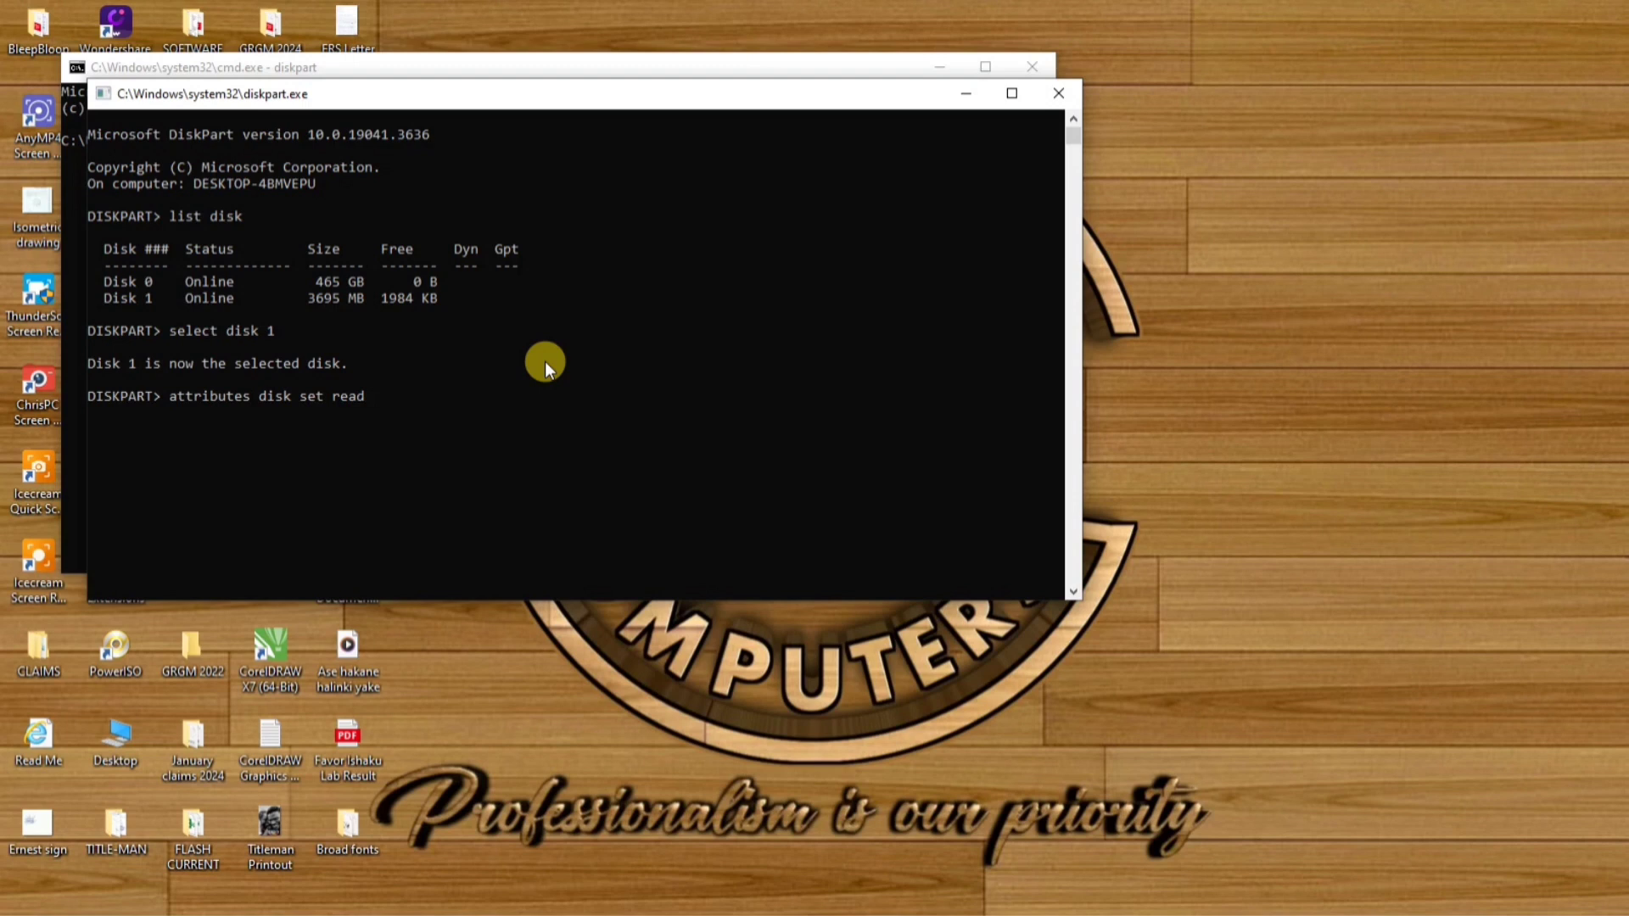
{"action": "type", "text": "only"}
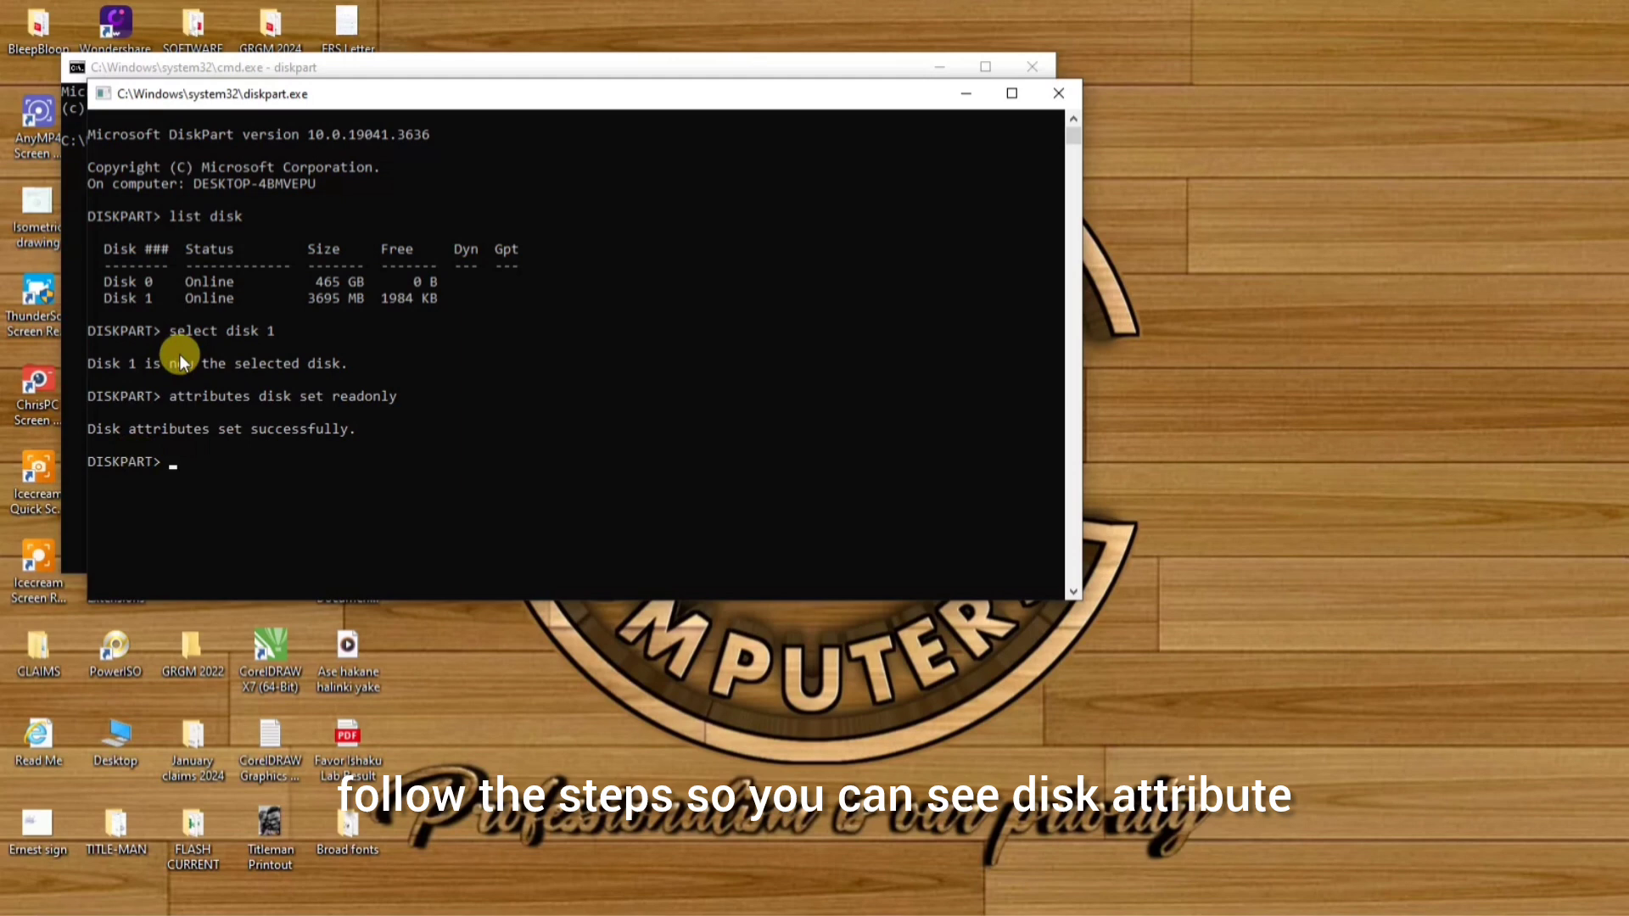
{"action": "left_click", "coordinate": [970, 95]}
{"action": "left_click", "coordinate": [939, 68]}
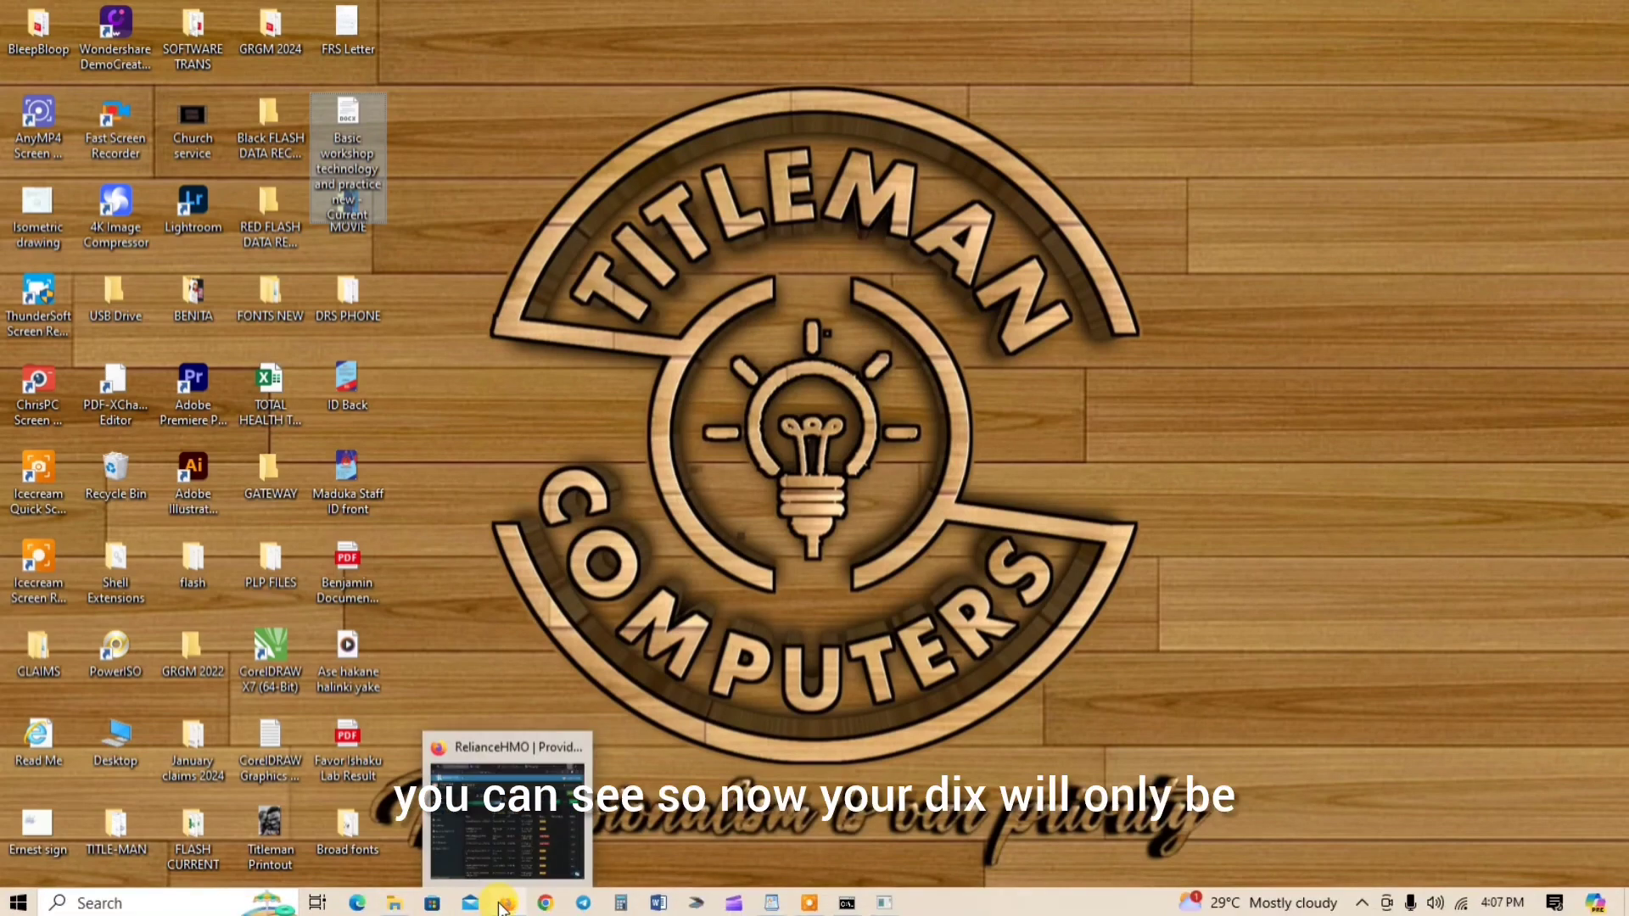
Try pasting the Basic workshop document onto USB Drive (K:), retrying twice, then skip it.
{"action": "left_click", "coordinate": [393, 901]}
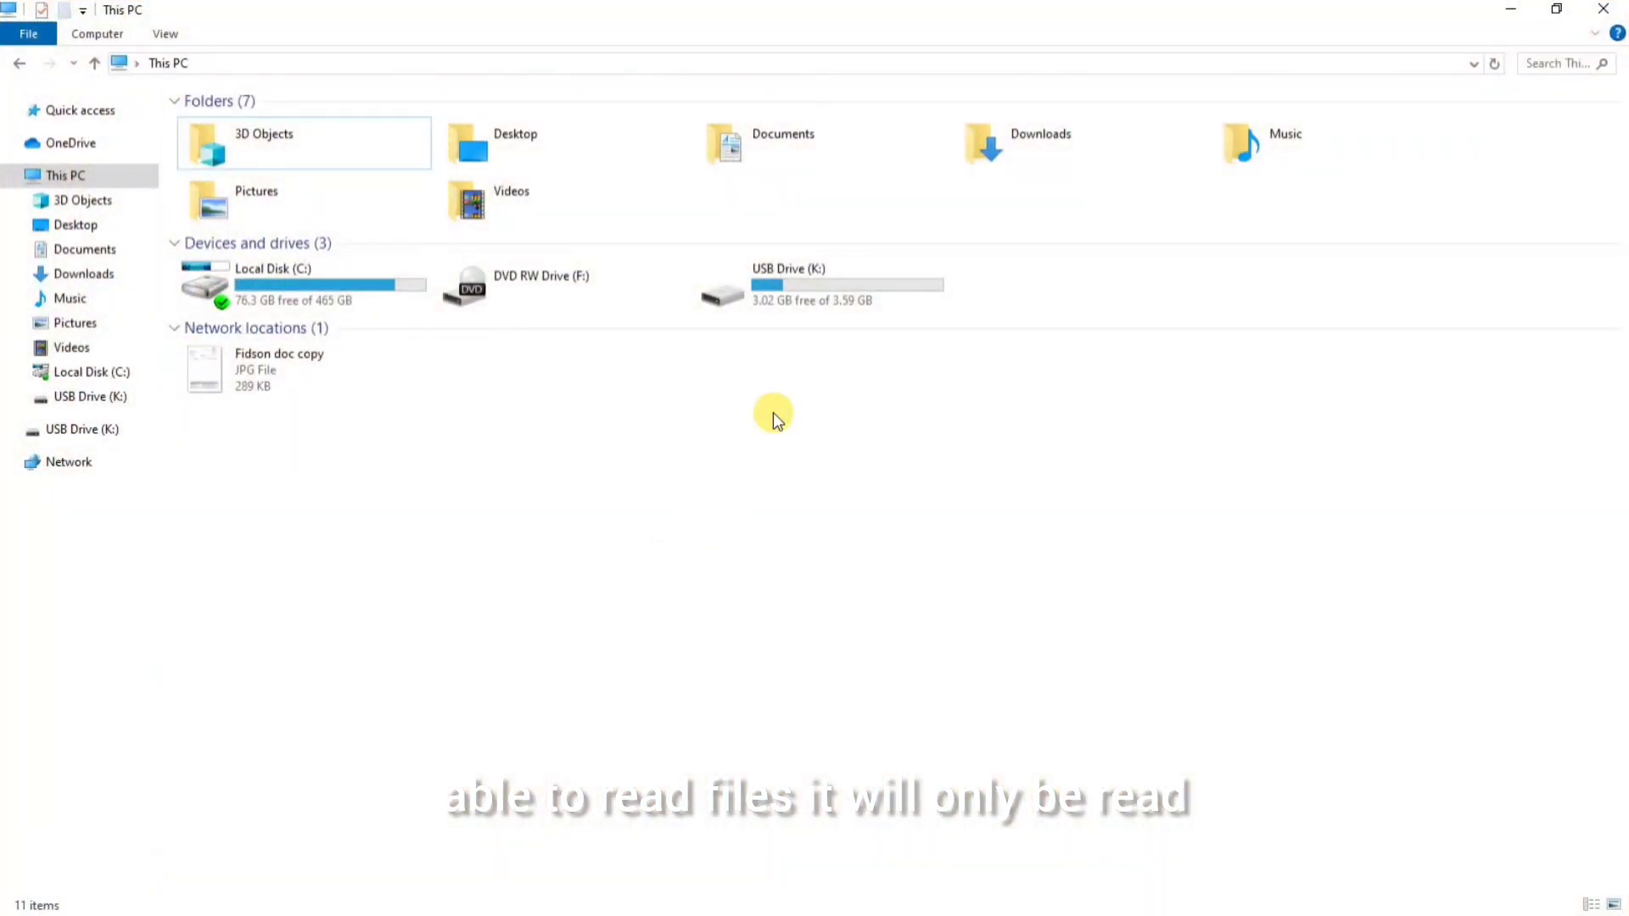
{"action": "left_click", "coordinate": [810, 276]}
{"action": "right_click", "coordinate": [818, 289]}
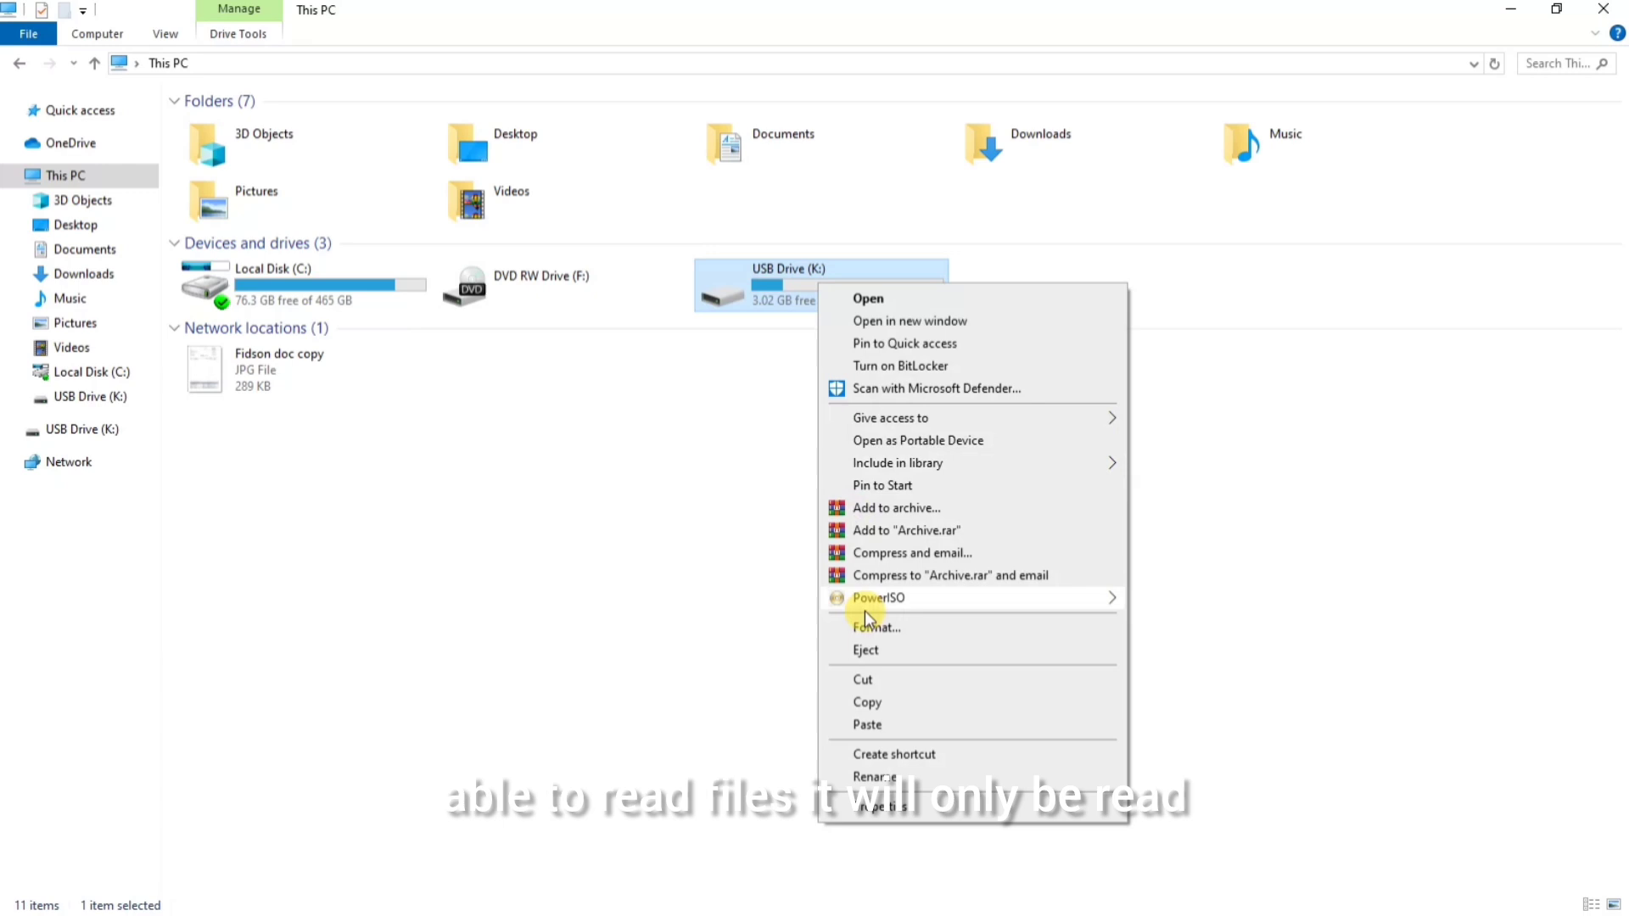
{"action": "left_click", "coordinate": [866, 707]}
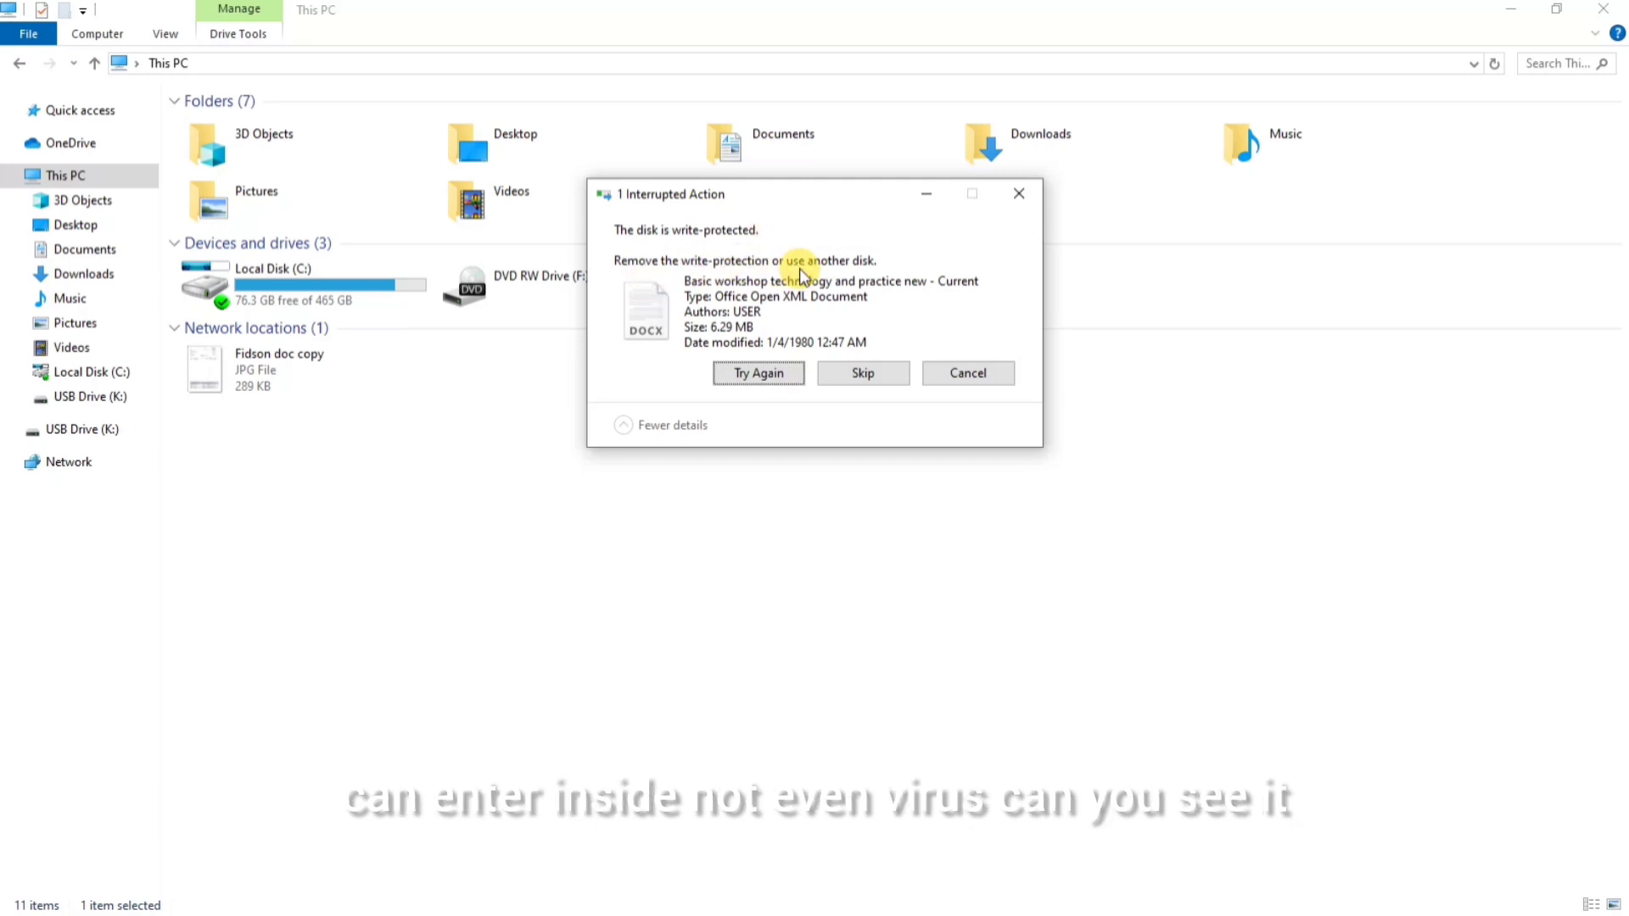
{"action": "left_click", "coordinate": [770, 378]}
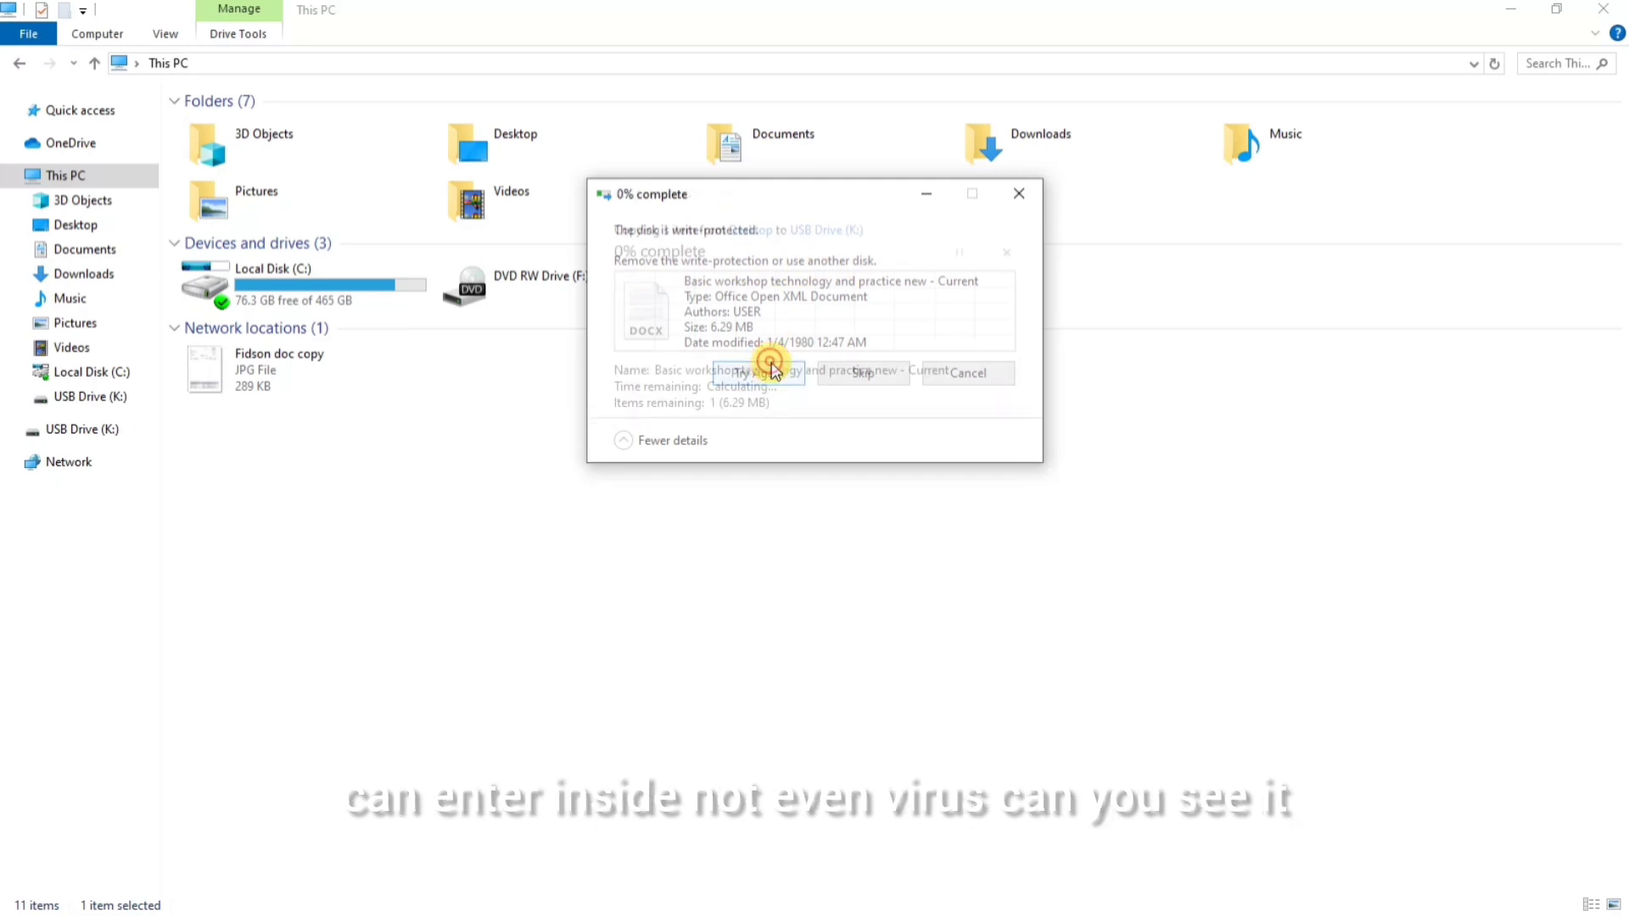
{"action": "left_click", "coordinate": [773, 380]}
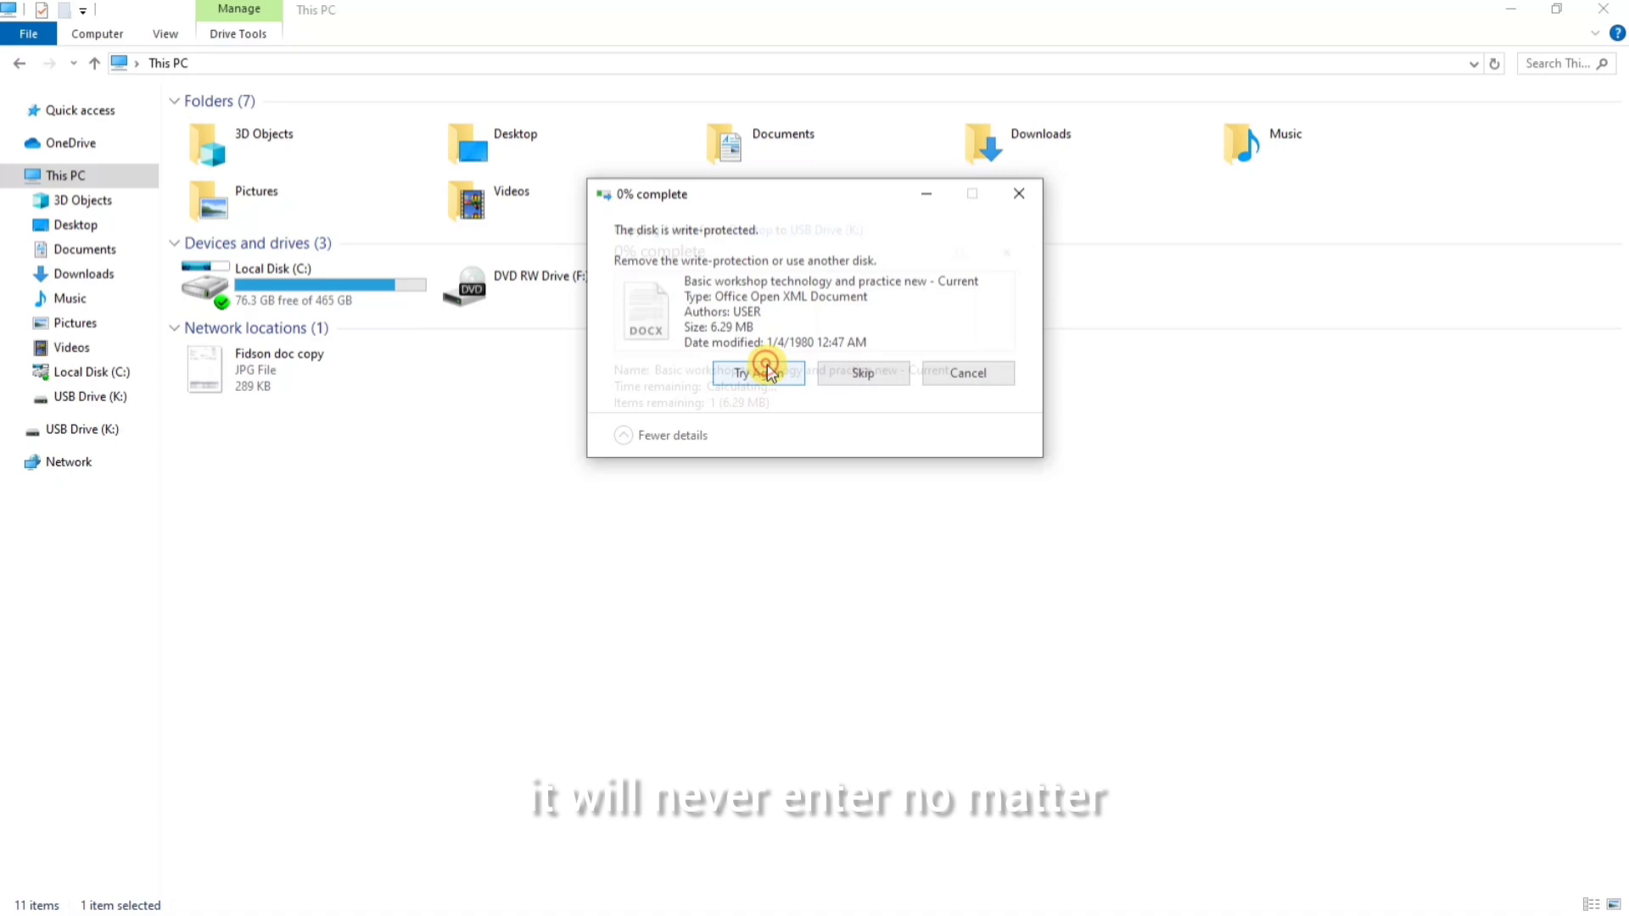
{"action": "left_click", "coordinate": [875, 373]}
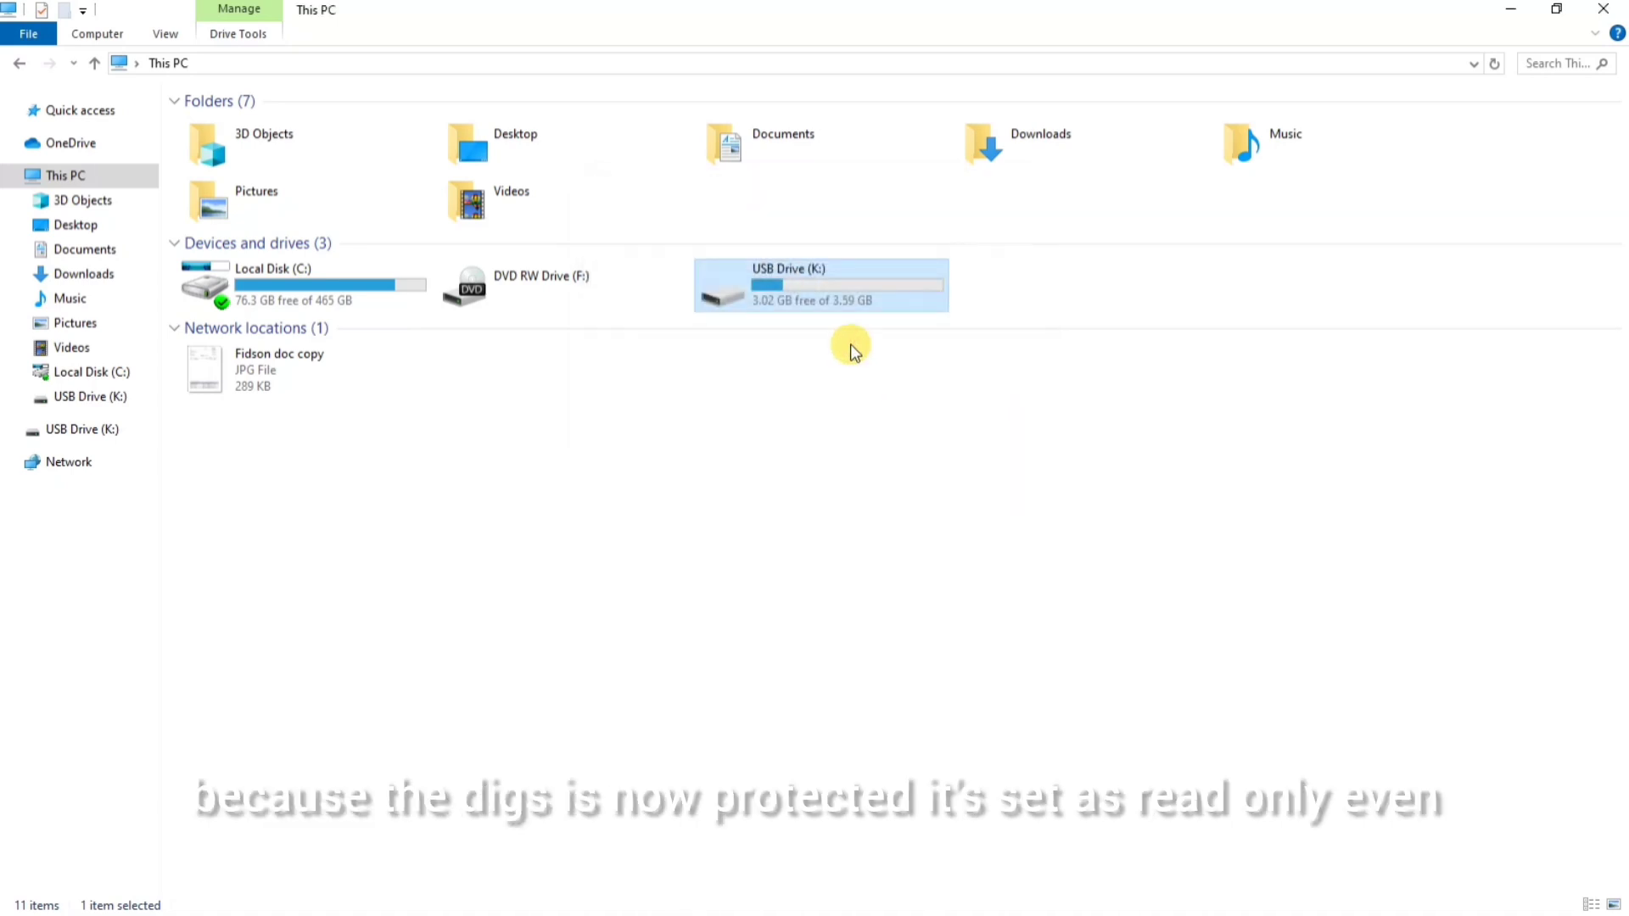
Open USB Drive (K:) and check the Video_2024_07_05-2 file's menu, which lacks Delete.
{"action": "double_click", "coordinate": [813, 276]}
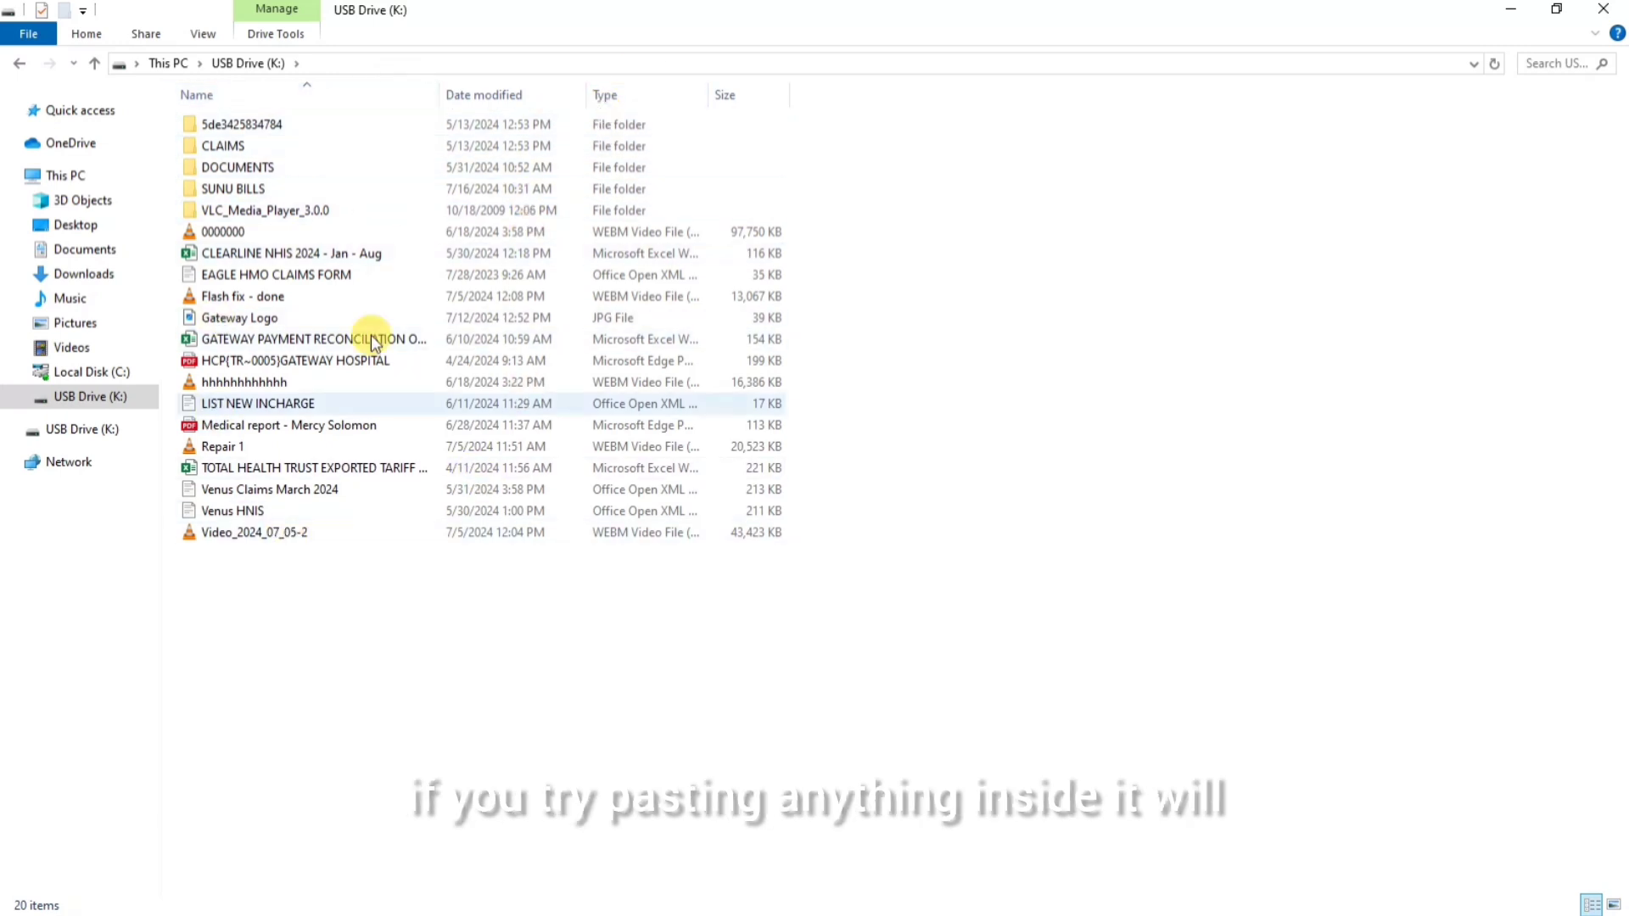
{"action": "left_click", "coordinate": [270, 532]}
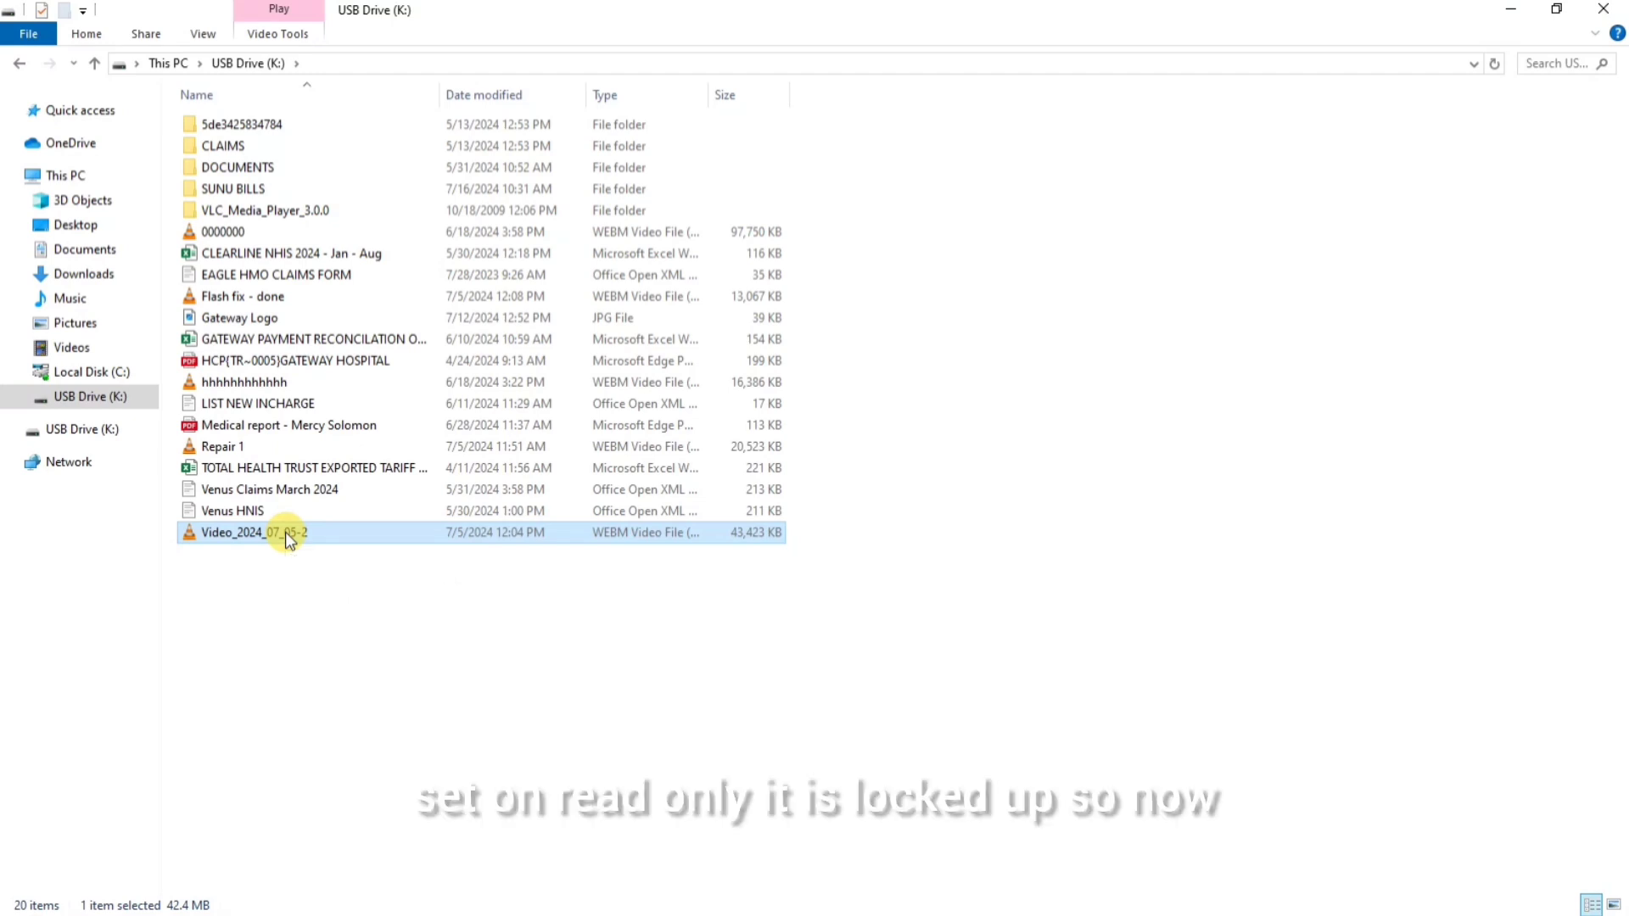
{"action": "double_click", "coordinate": [285, 532]}
{"action": "right_click", "coordinate": [285, 533]}
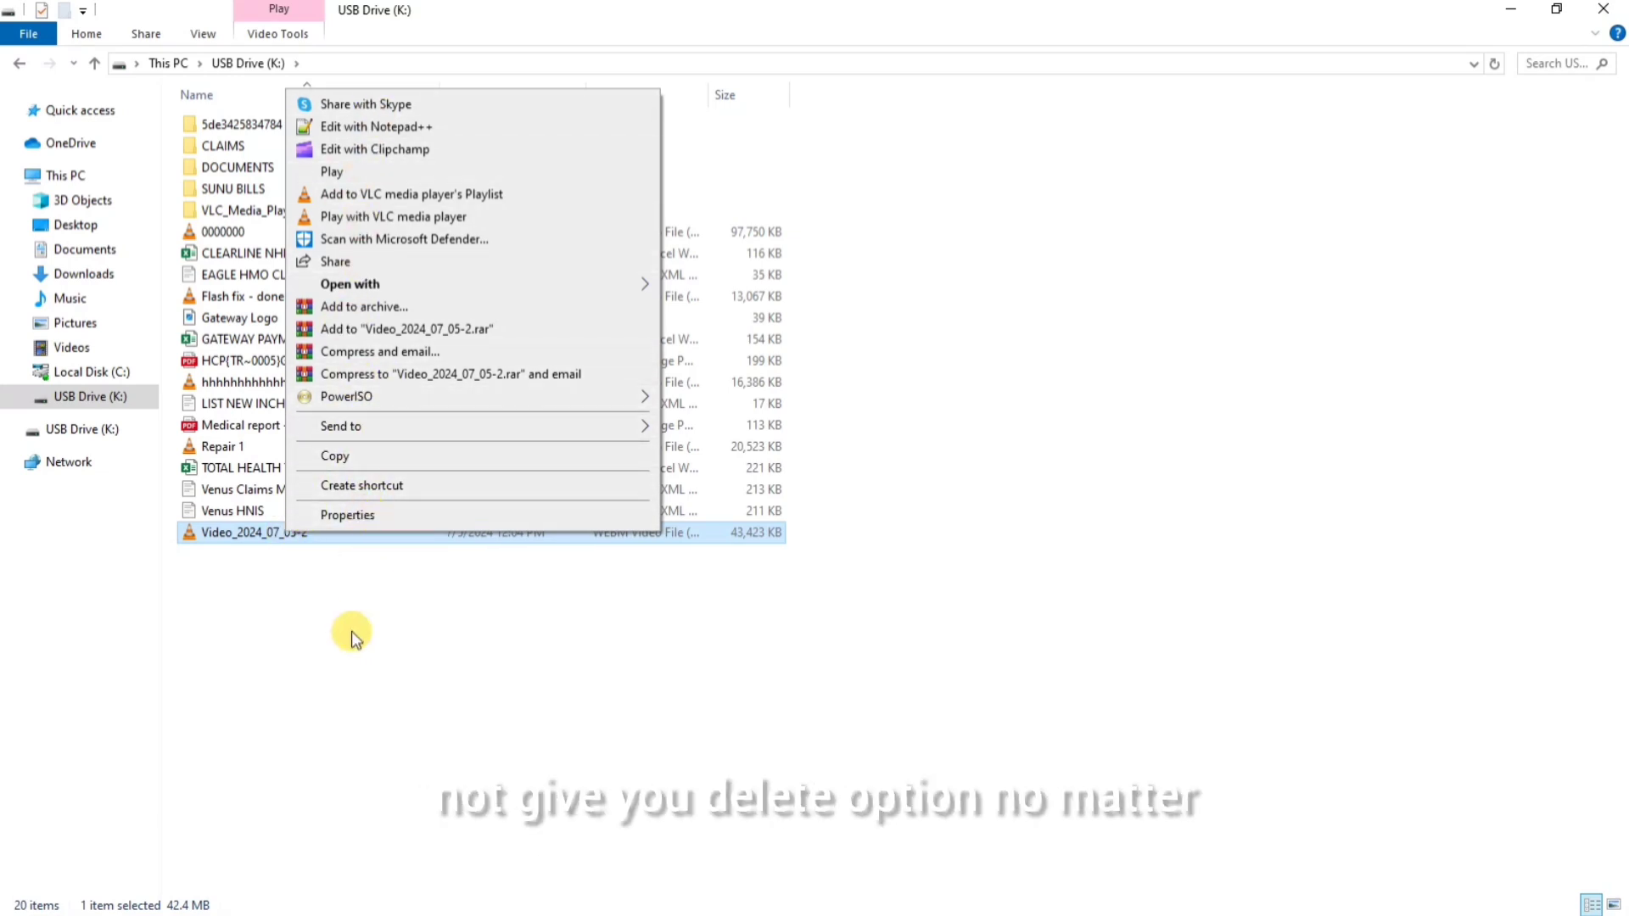
{"action": "right_click", "coordinate": [354, 632]}
{"action": "left_click", "coordinate": [424, 712]}
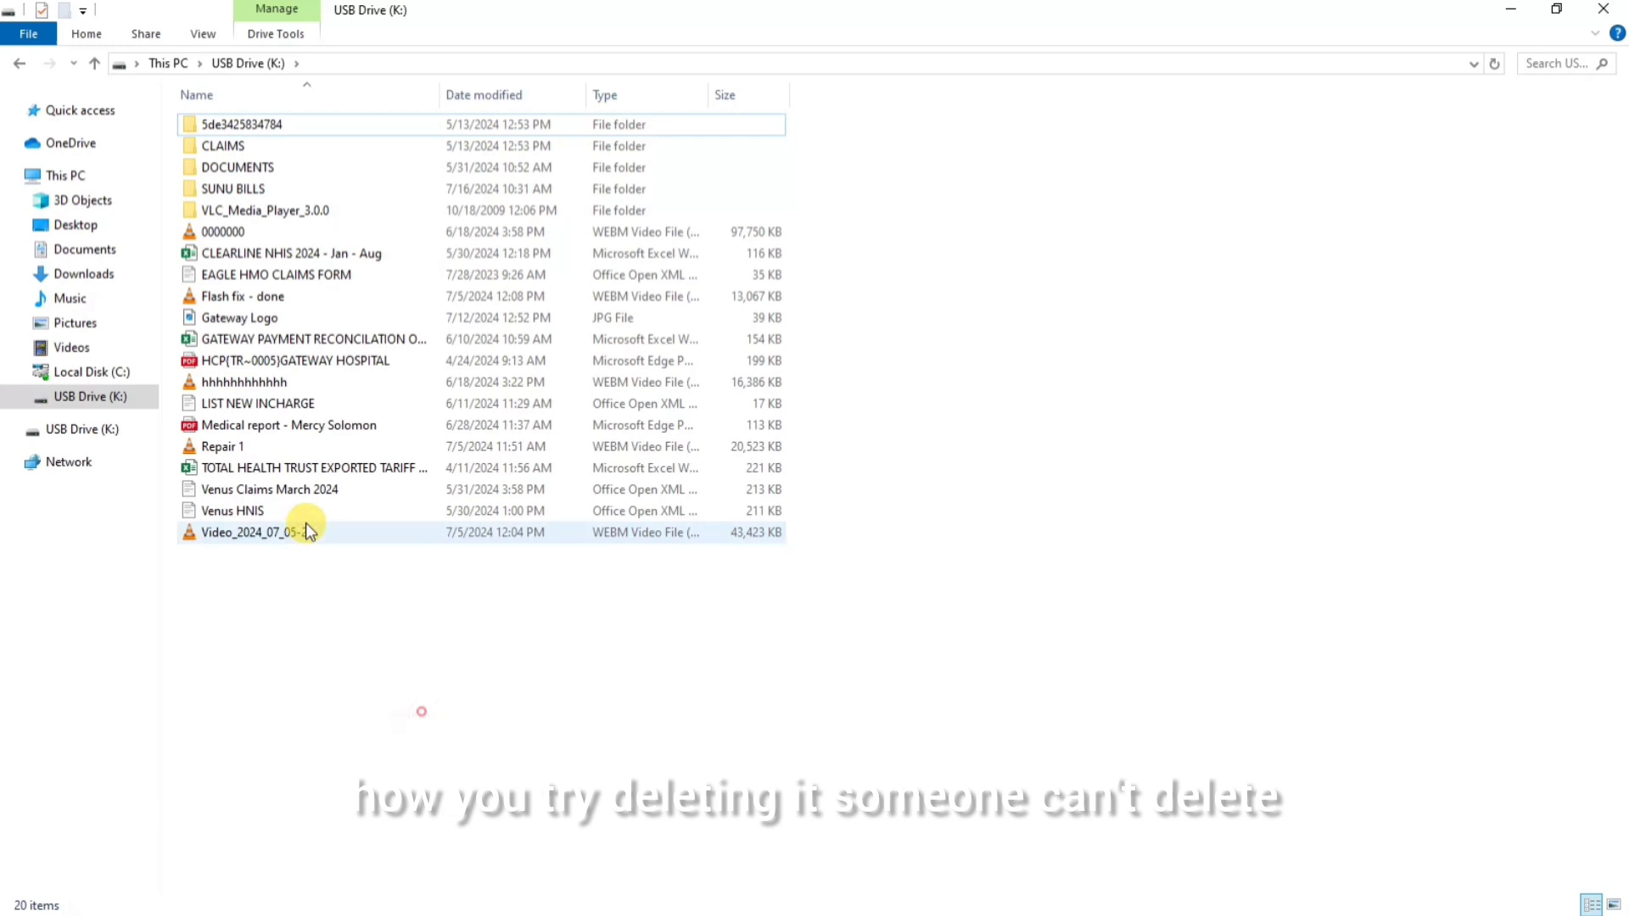
Select the Video_2024_07_05-2, Venus HNIS and Venus Claims March 2024 files, then minimize Explorer.
{"action": "left_click", "coordinate": [306, 531]}
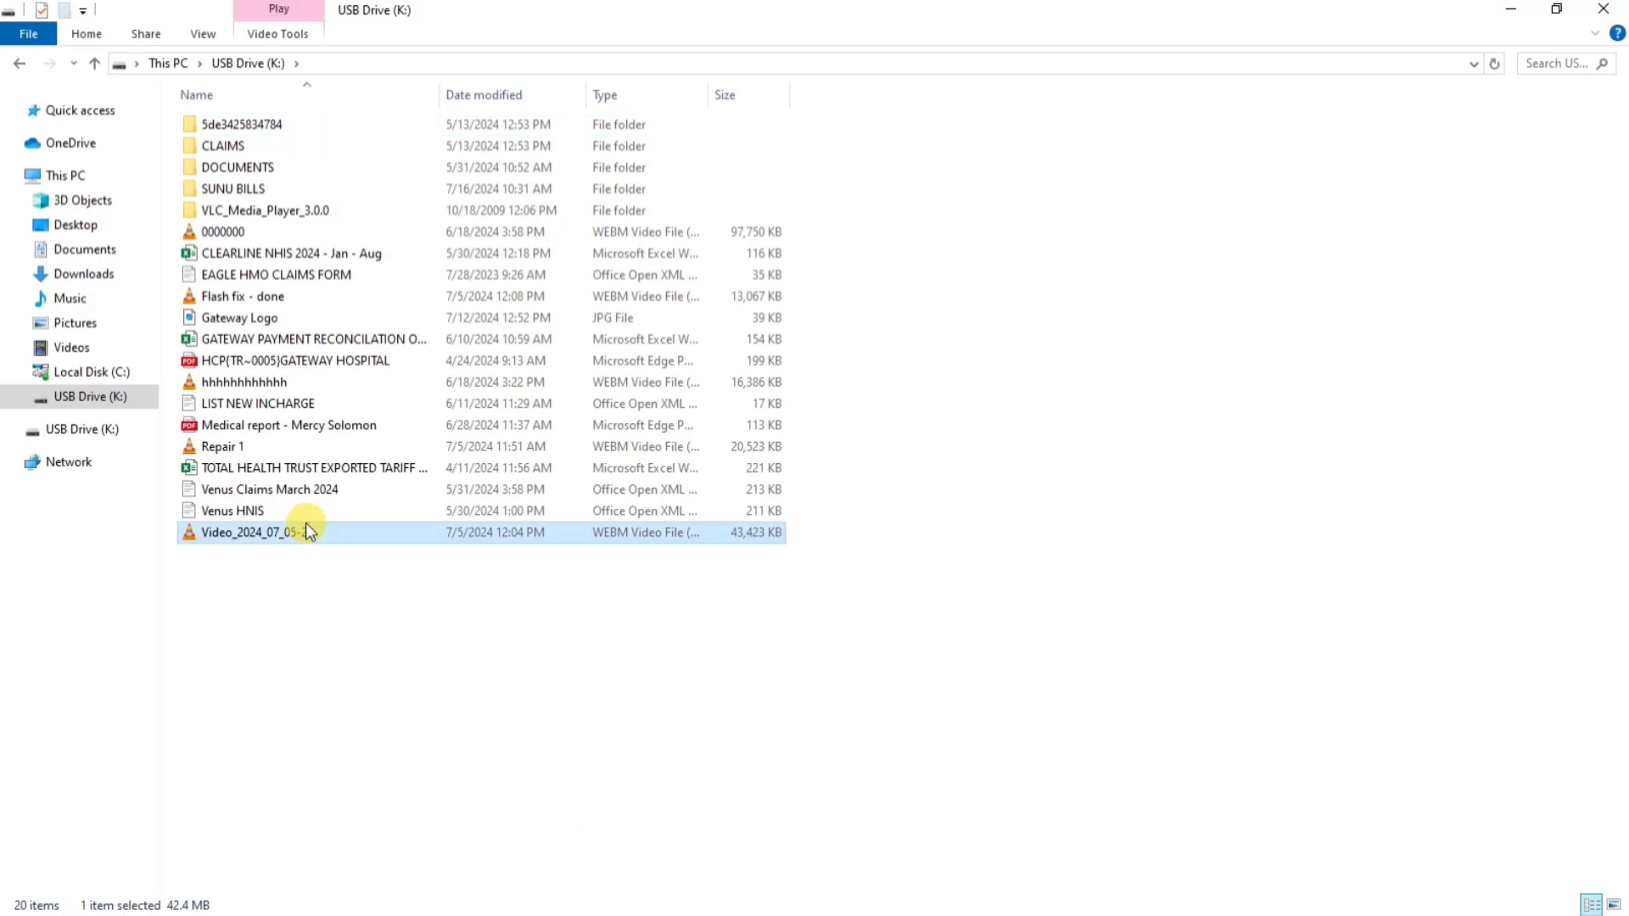
{"action": "left_click", "coordinate": [249, 512]}
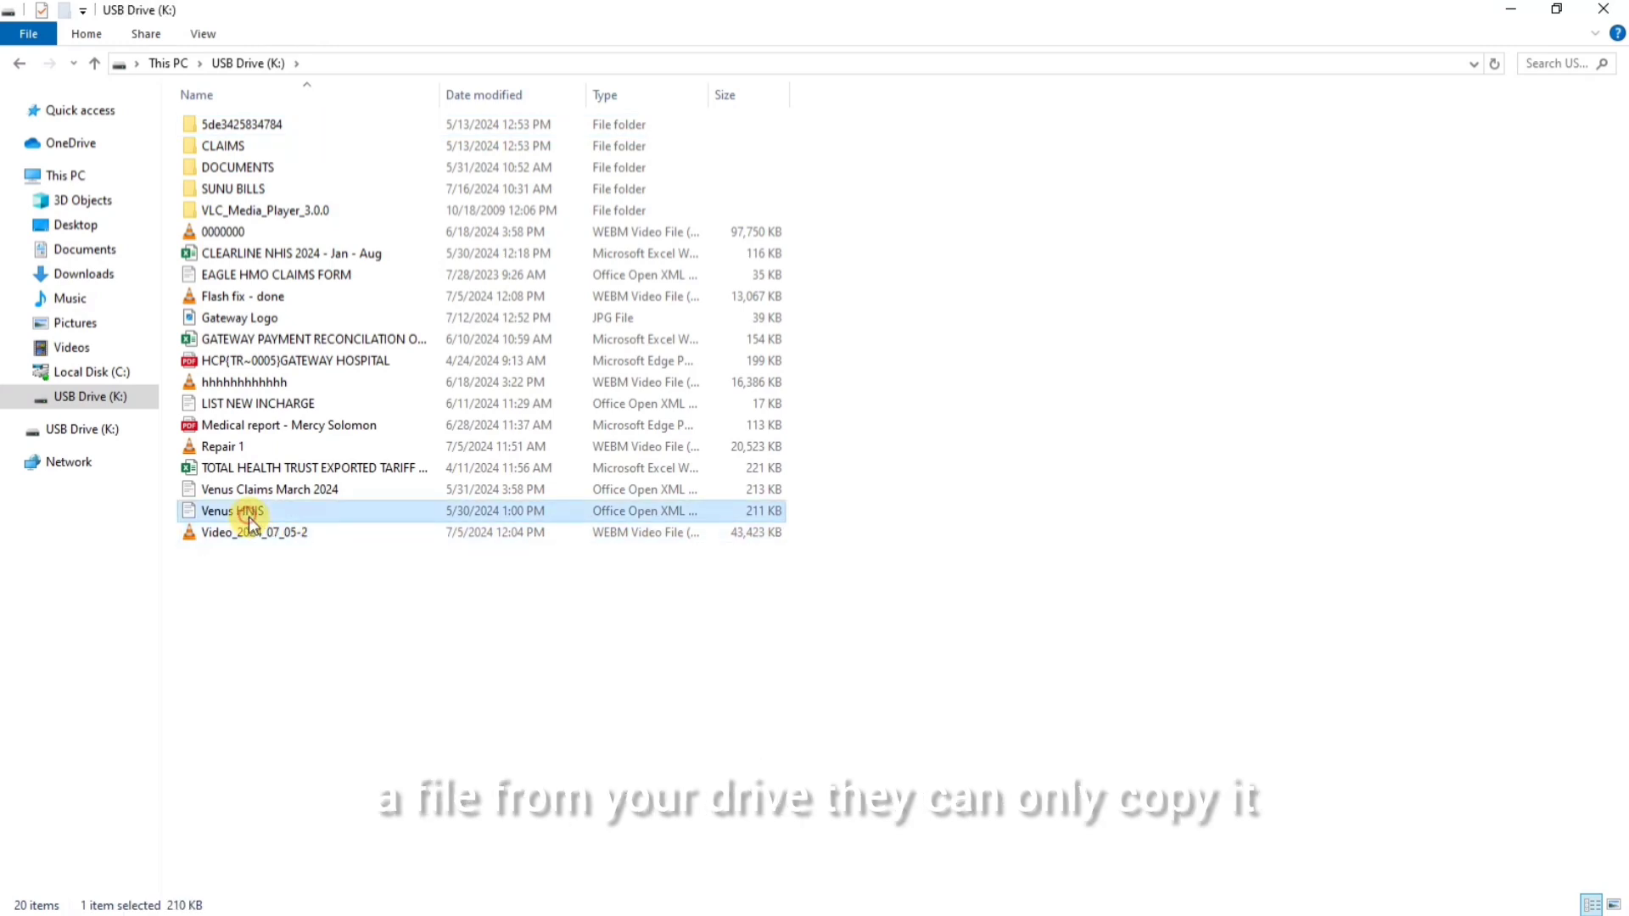
{"action": "left_click", "coordinate": [255, 496]}
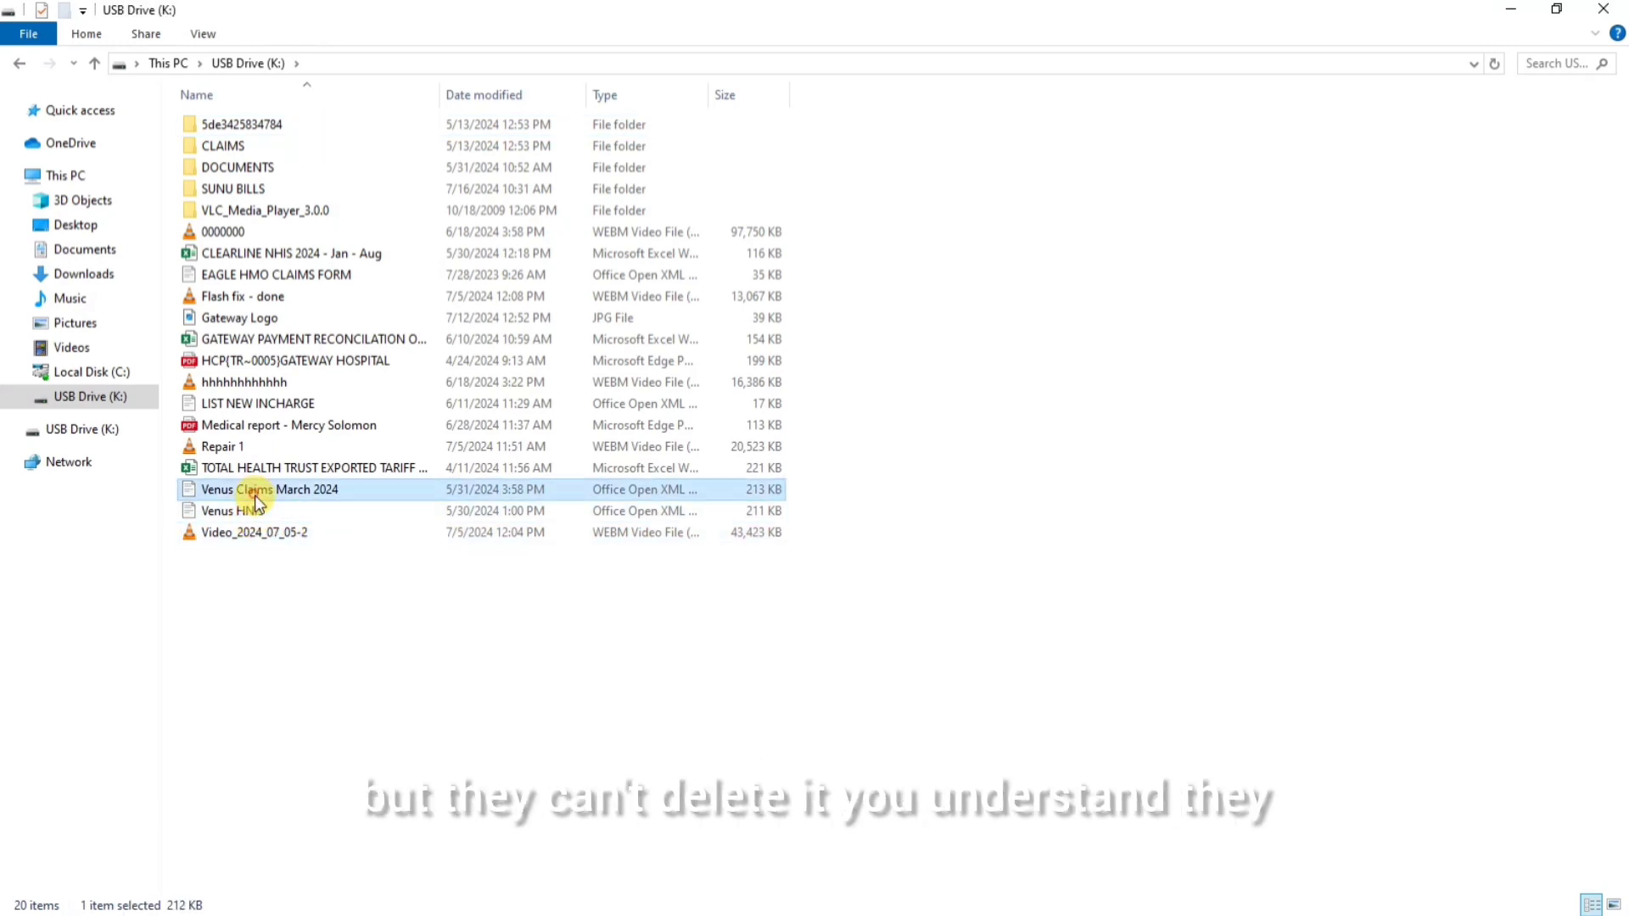
{"action": "left_click", "coordinate": [430, 679]}
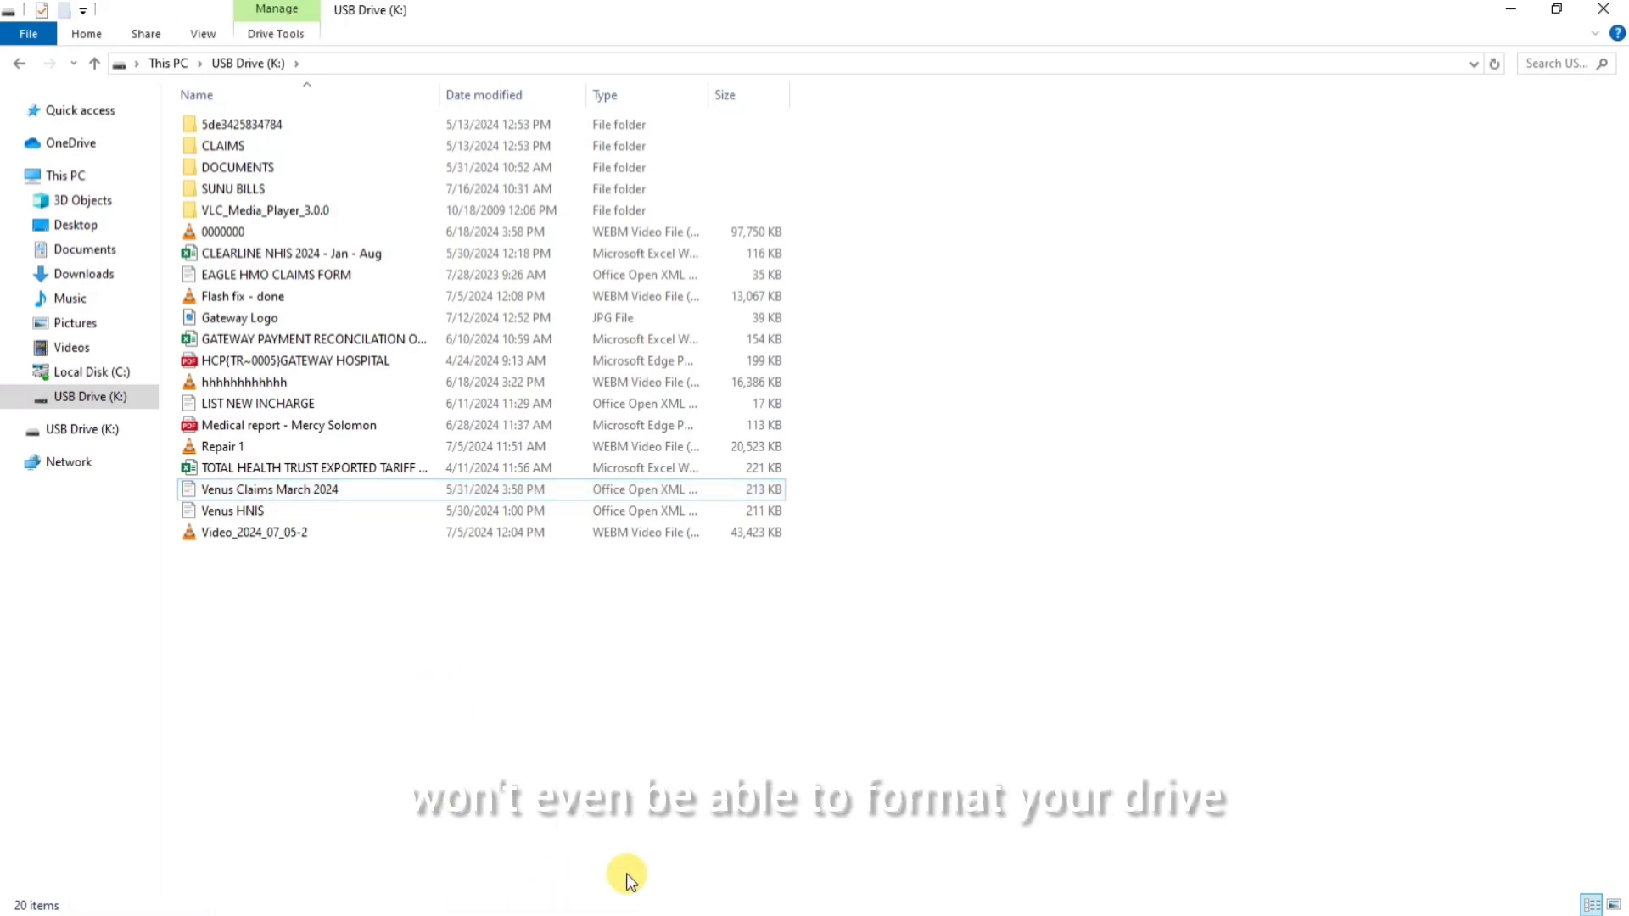
{"action": "left_click", "coordinate": [1510, 10]}
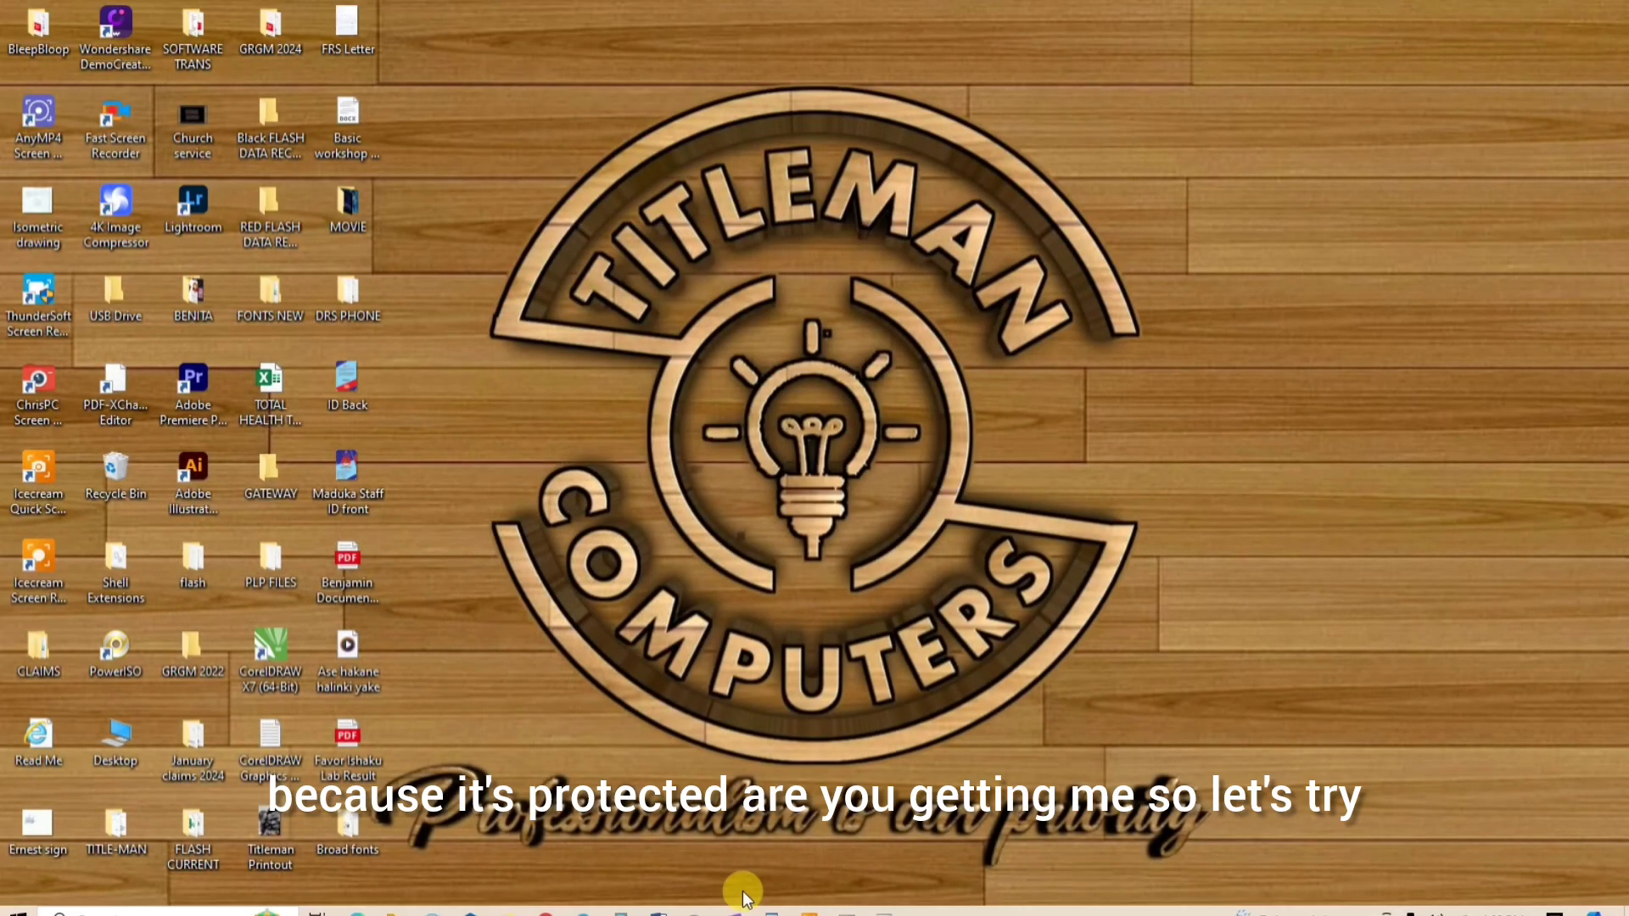
Run 'attributes disk clear readonly' on Disk 1 after fixing a typo, then minimize DiskPart.
{"action": "left_click", "coordinate": [873, 902]}
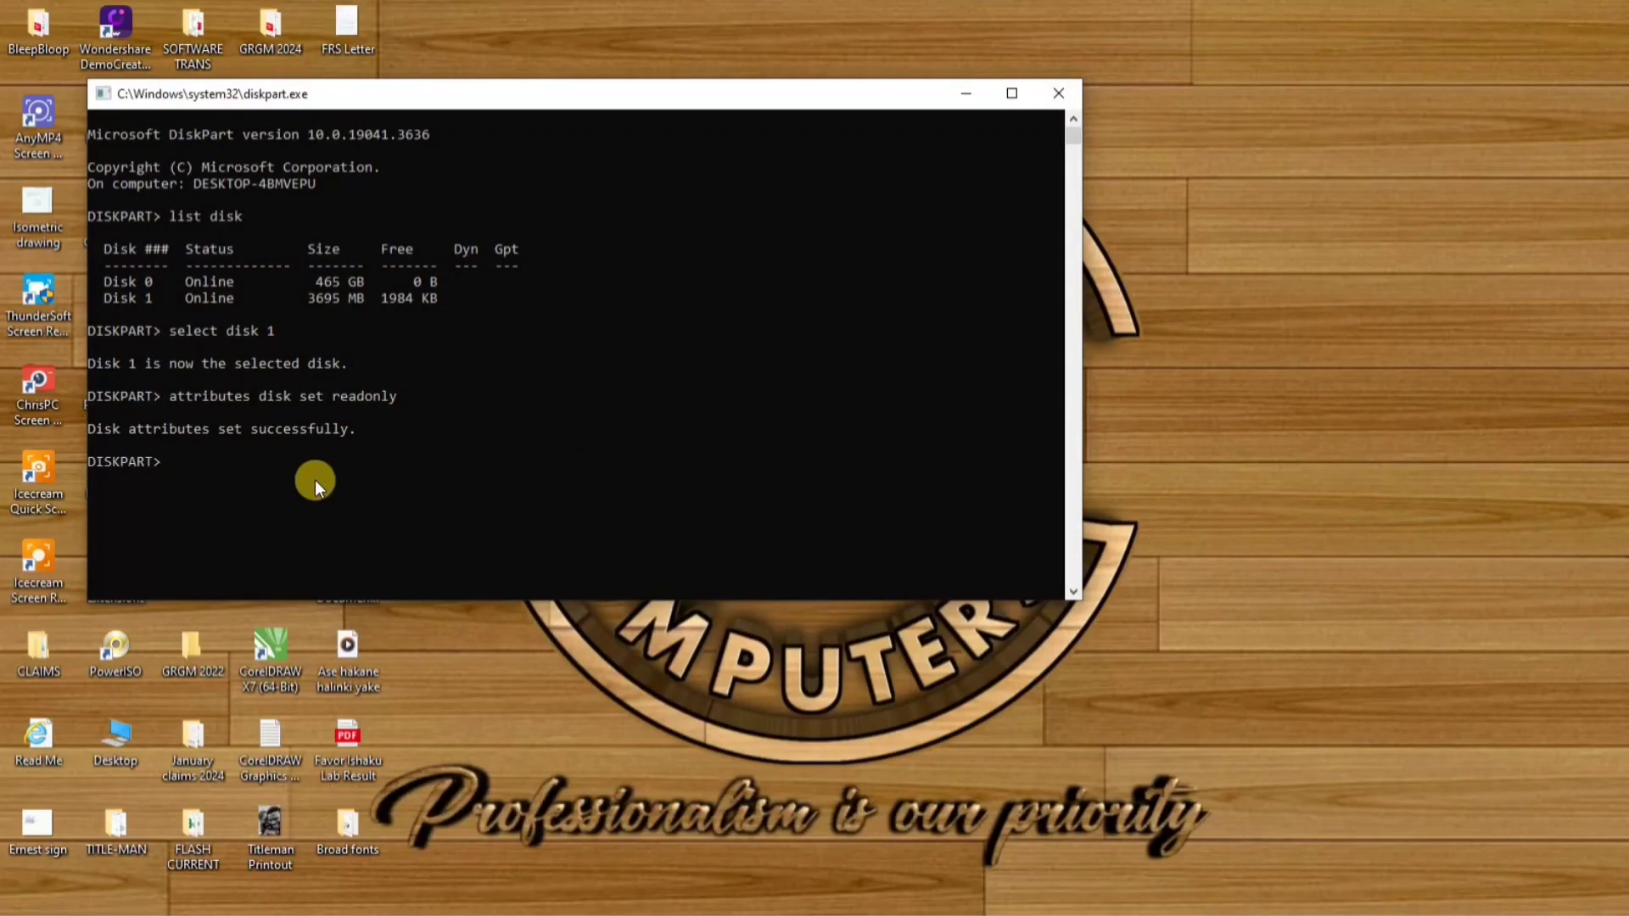
{"action": "type", "text": "att"}
{"action": "type", "text": "ibut"}
{"action": "key", "text": "BackSpace"}
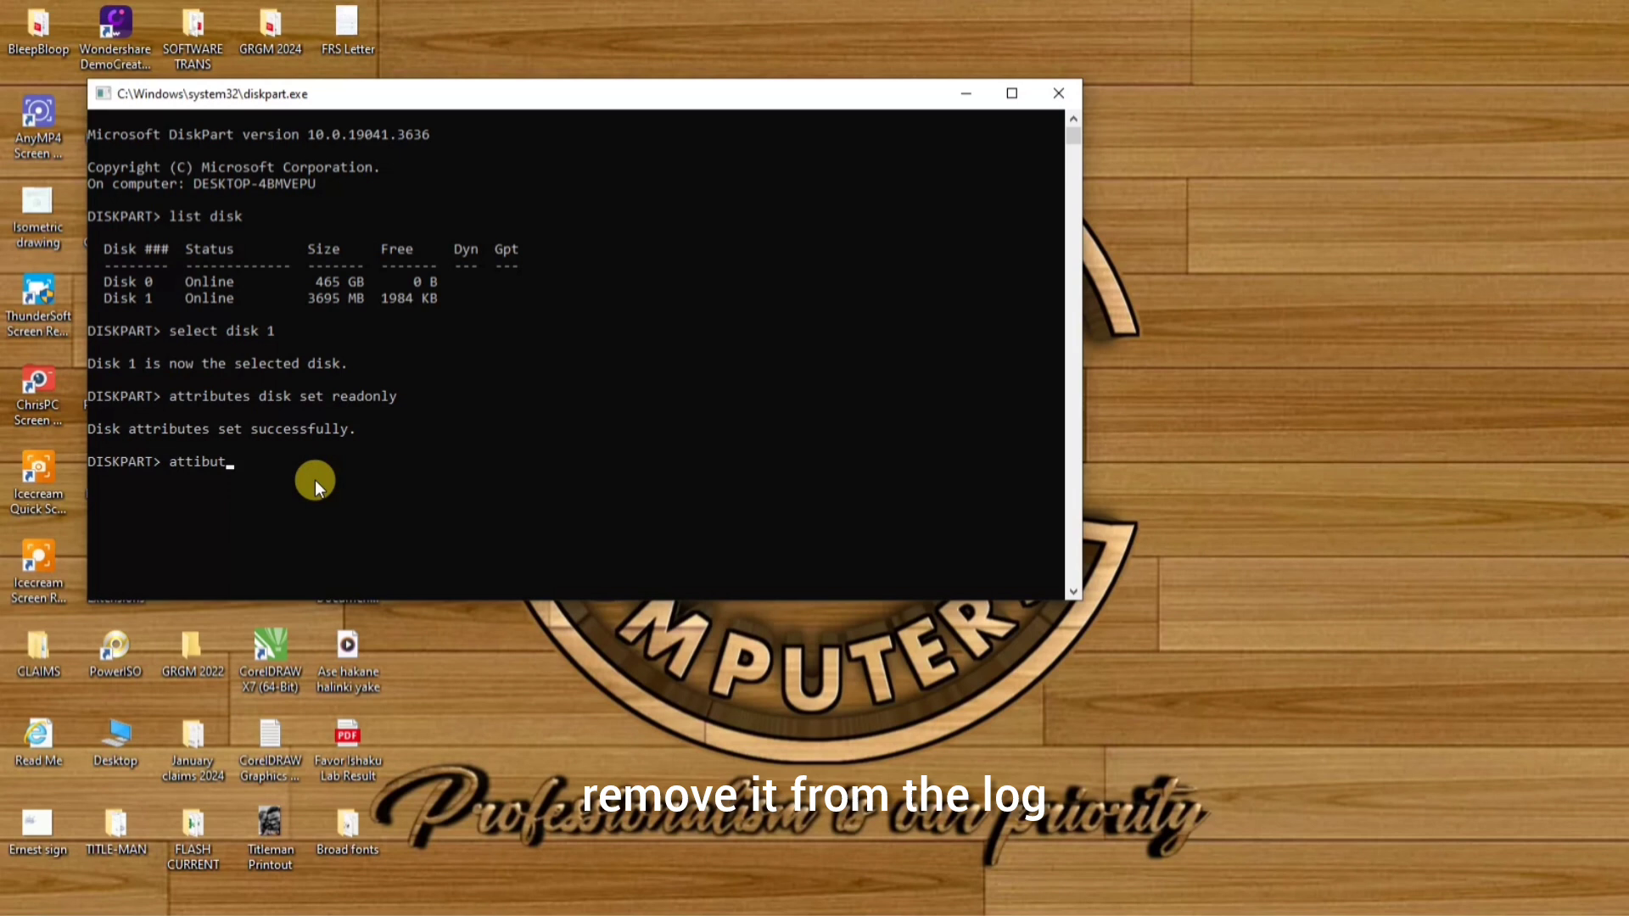
{"action": "key", "text": "BackSpace"}
{"action": "key", "text": "BackSpace"}
{"action": "key", "text": "BackSpace"}
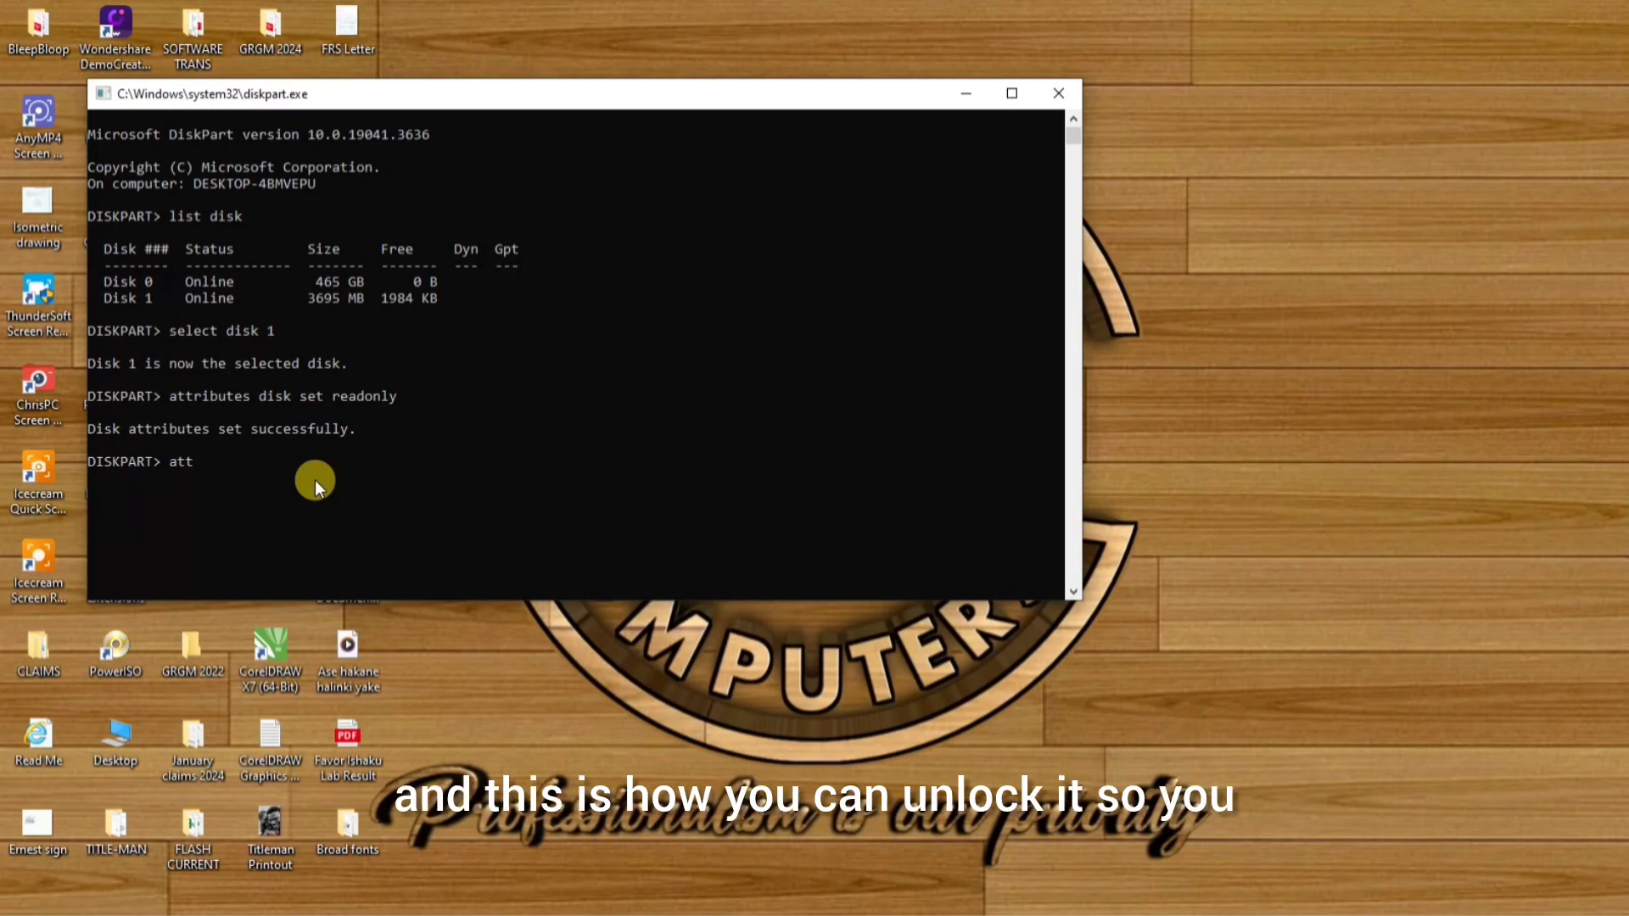
{"action": "type", "text": "ributes"}
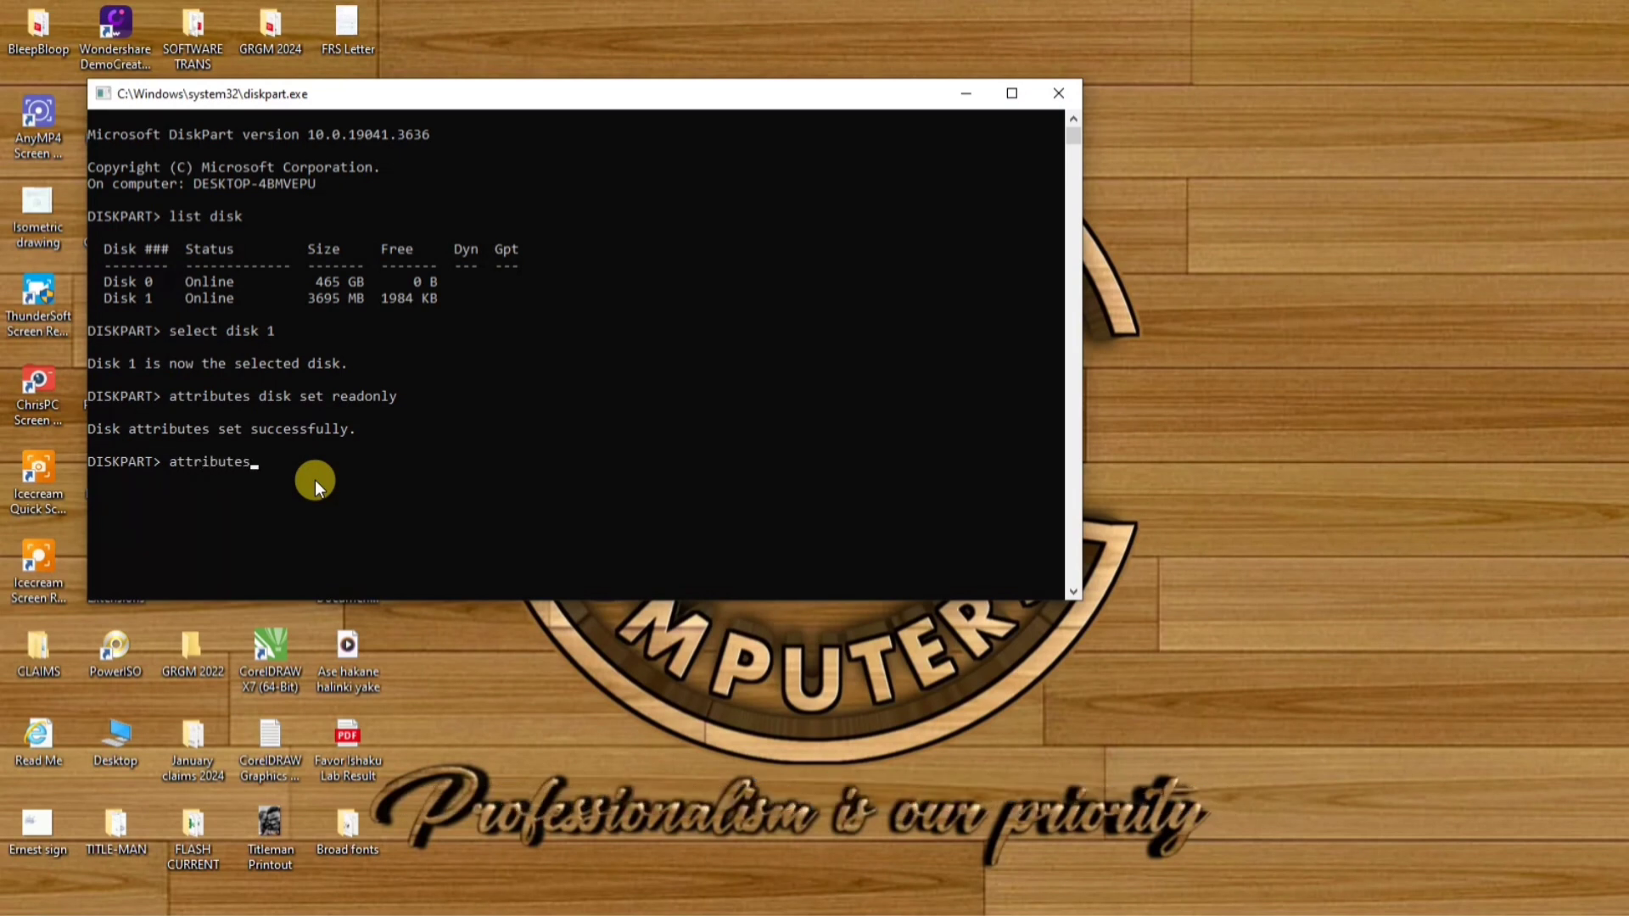
{"action": "type", "text": " disk c"}
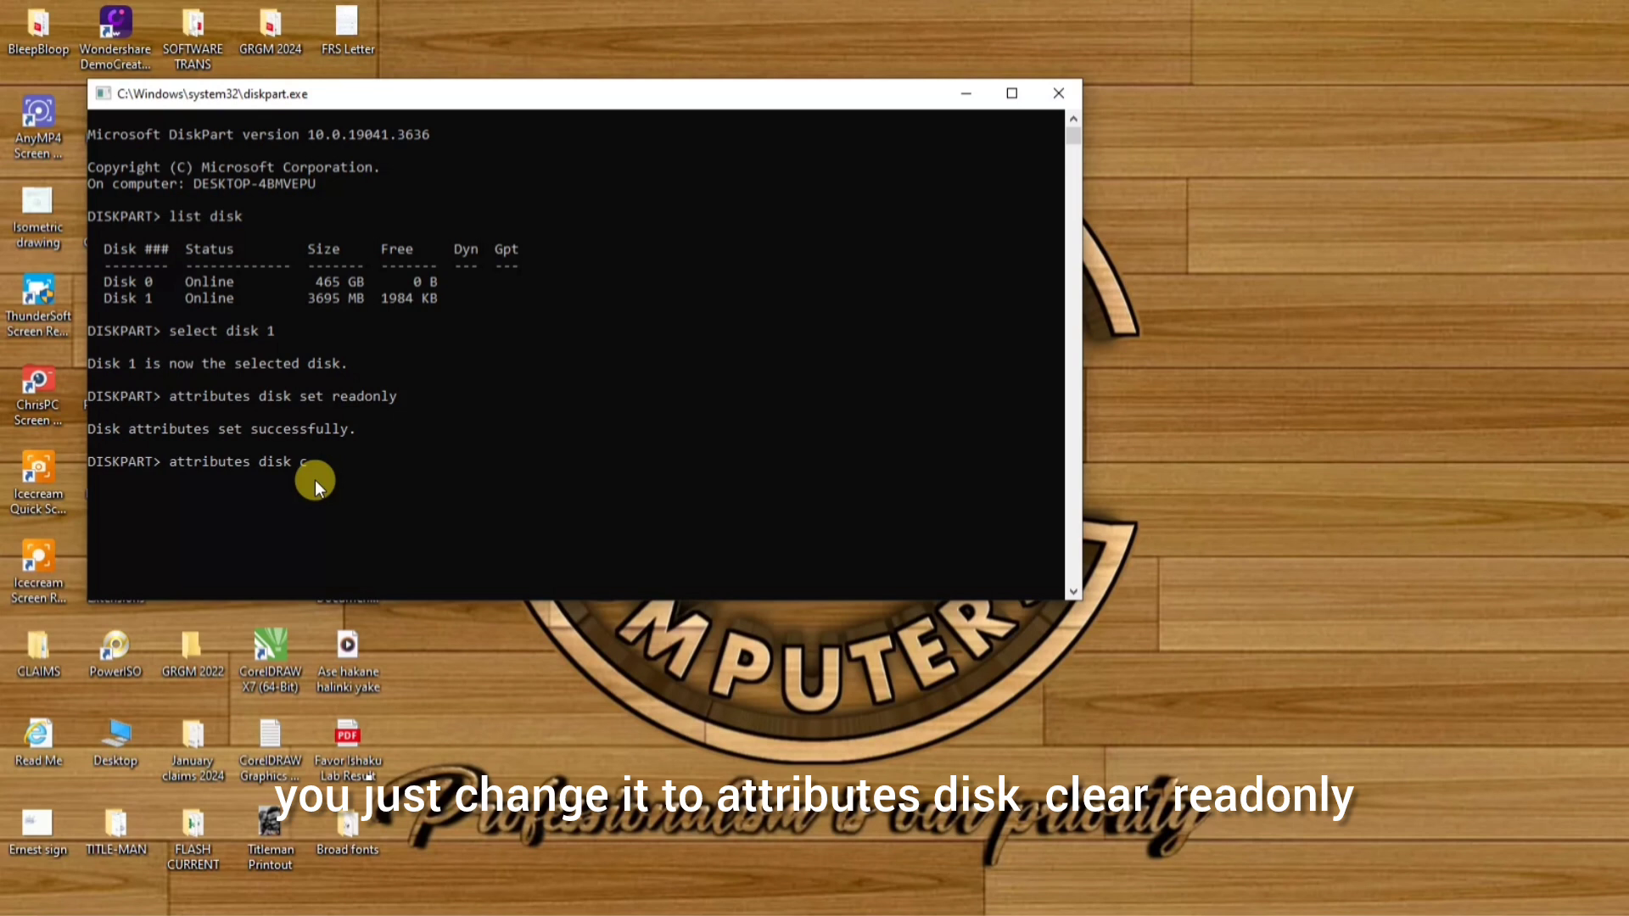
{"action": "type", "text": "lear rea"}
{"action": "type", "text": "donly"}
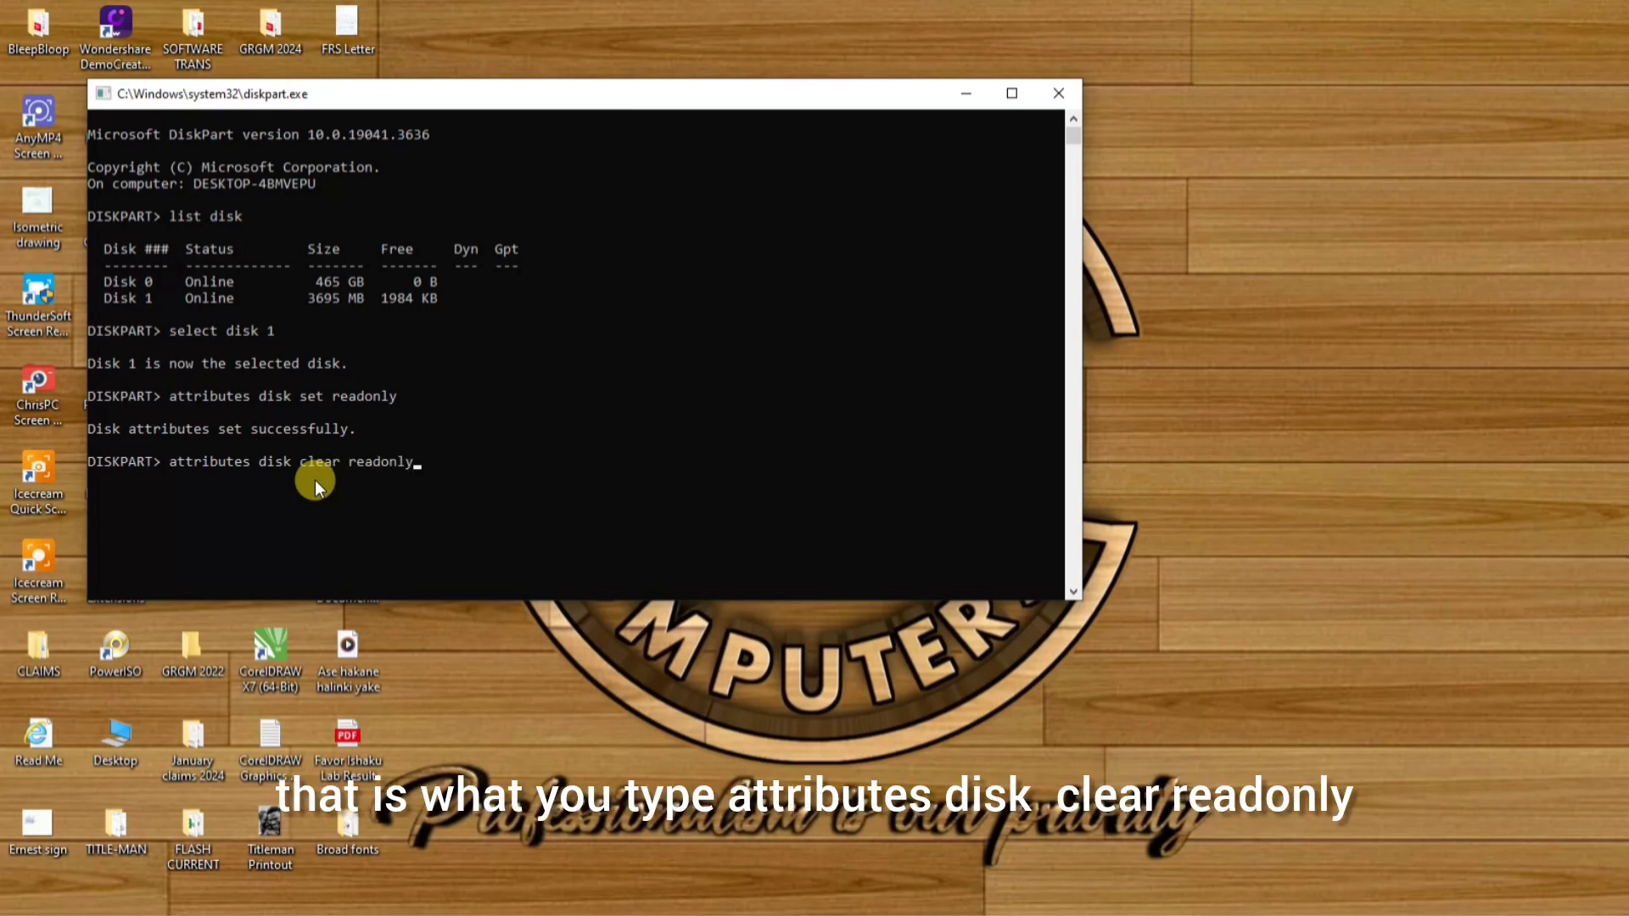
{"action": "key", "text": "Return"}
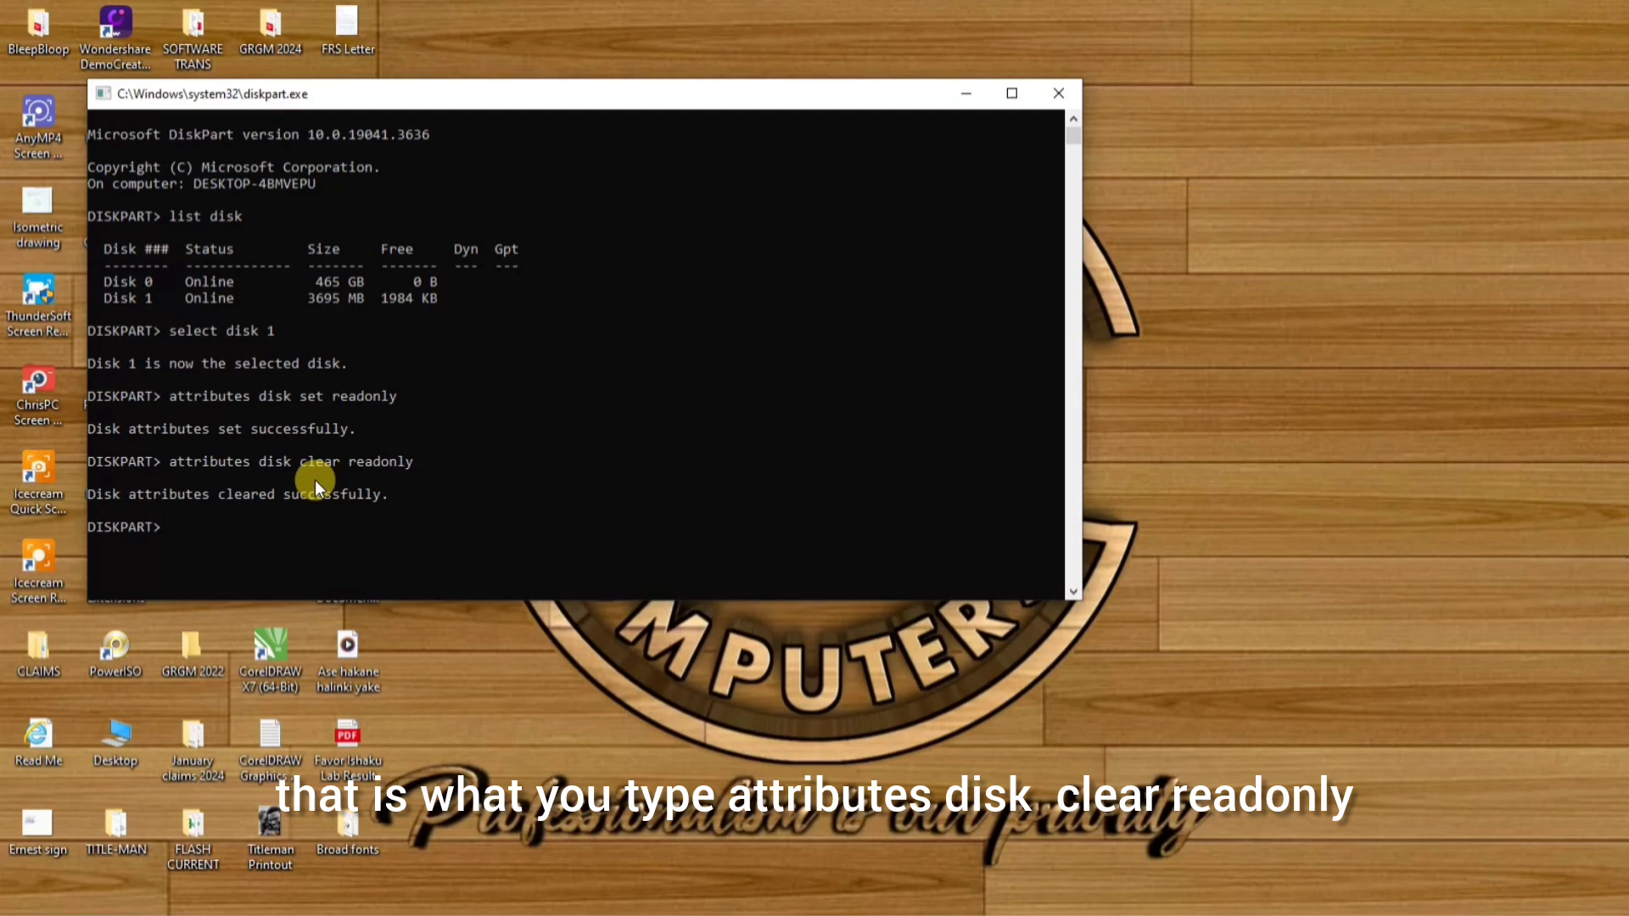
{"action": "left_click", "coordinate": [968, 94]}
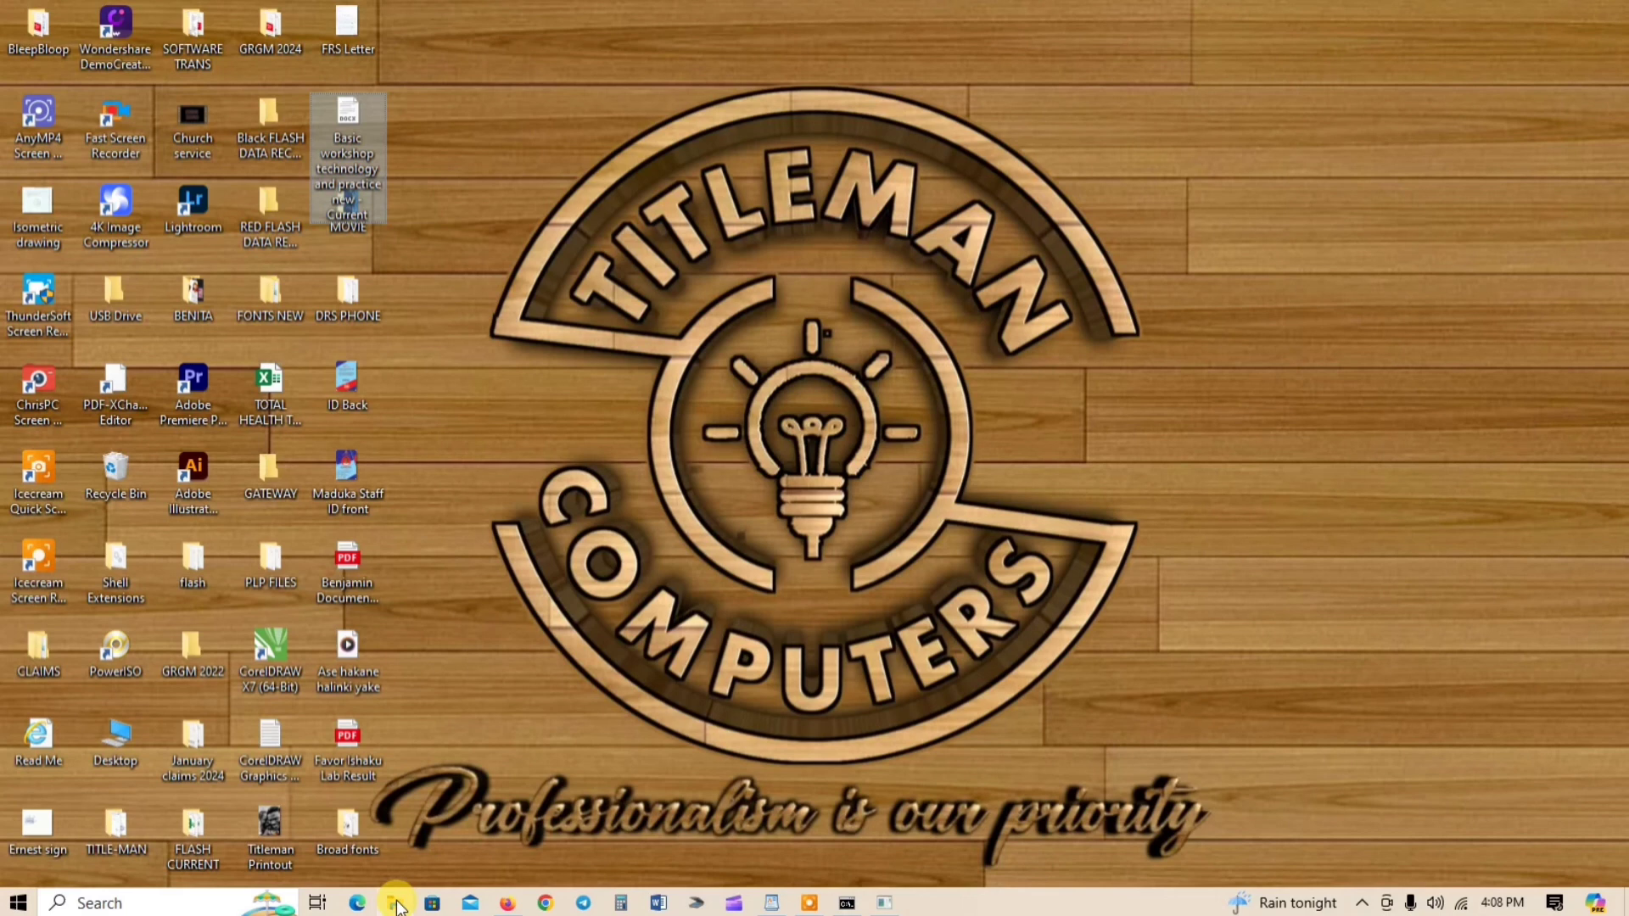
Paste the Basic workshop document onto USB Drive (K:) from This PC and open the drive.
{"action": "left_click", "coordinate": [397, 904]}
{"action": "double_click", "coordinate": [280, 210]}
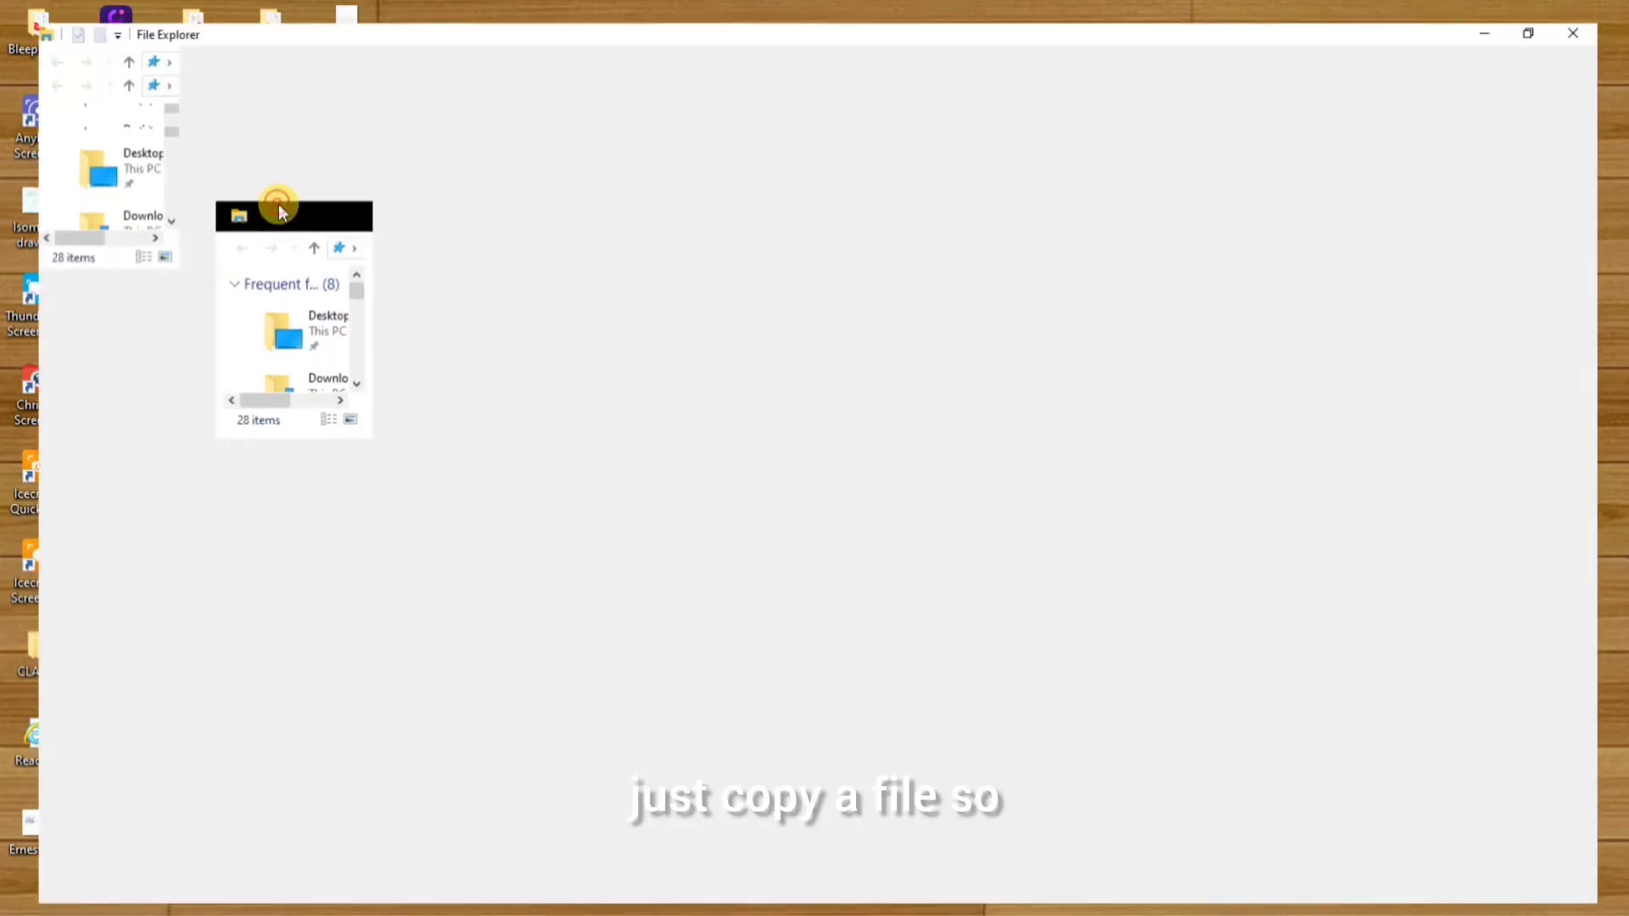
{"action": "left_click", "coordinate": [65, 175]}
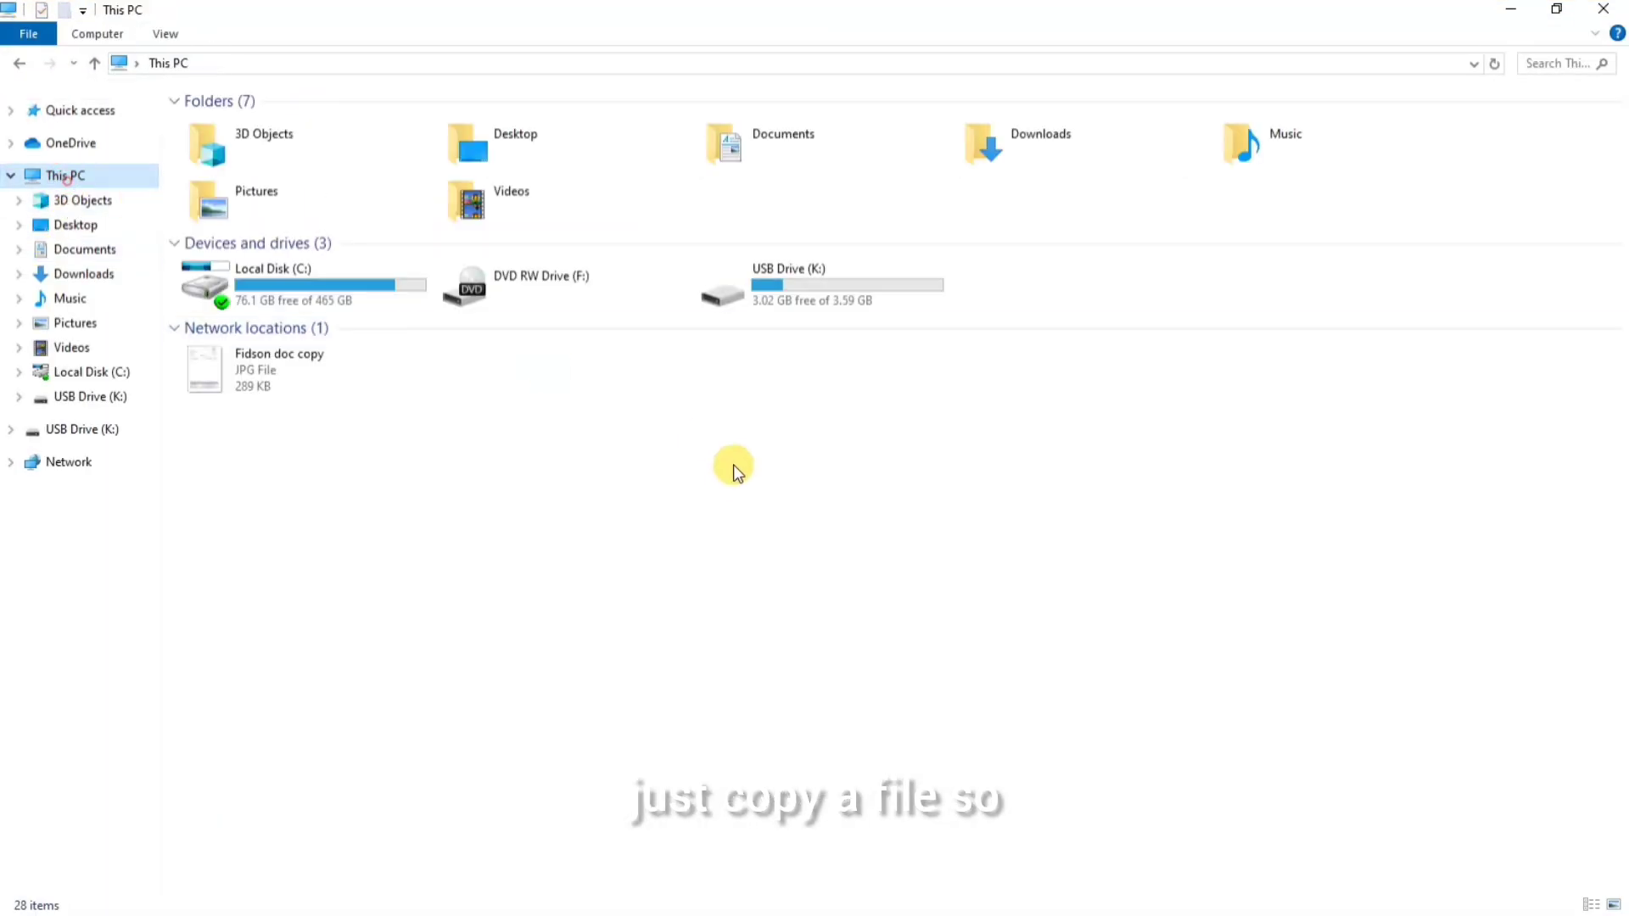
{"action": "left_click", "coordinate": [821, 311]}
{"action": "right_click", "coordinate": [817, 302]}
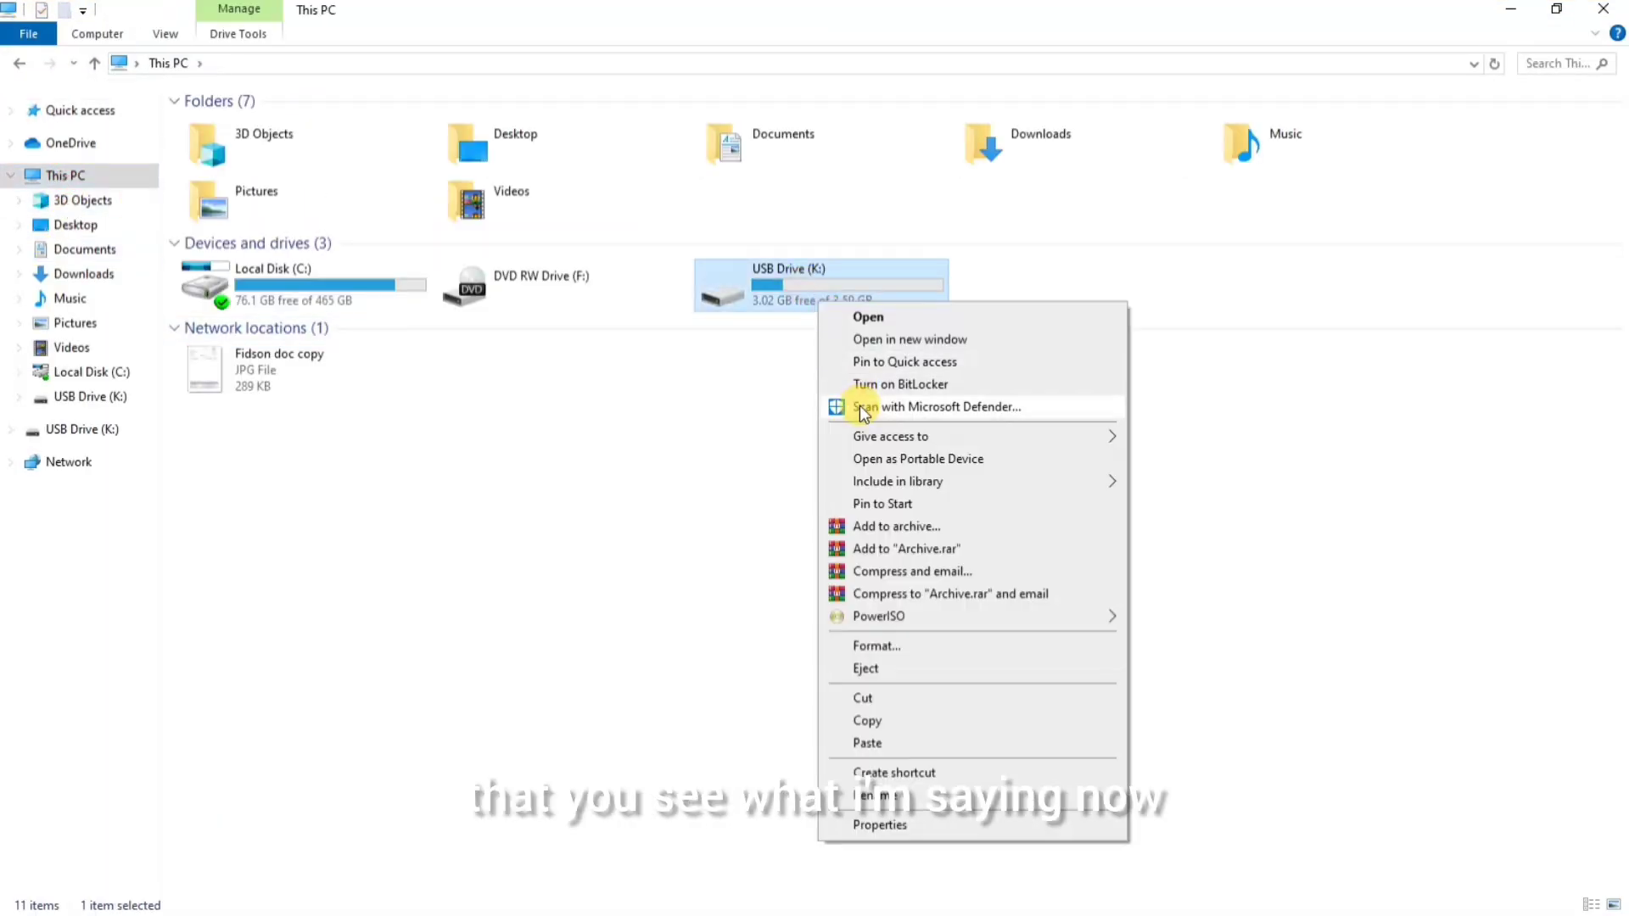
{"action": "left_click", "coordinate": [878, 749]}
{"action": "double_click", "coordinate": [830, 291]}
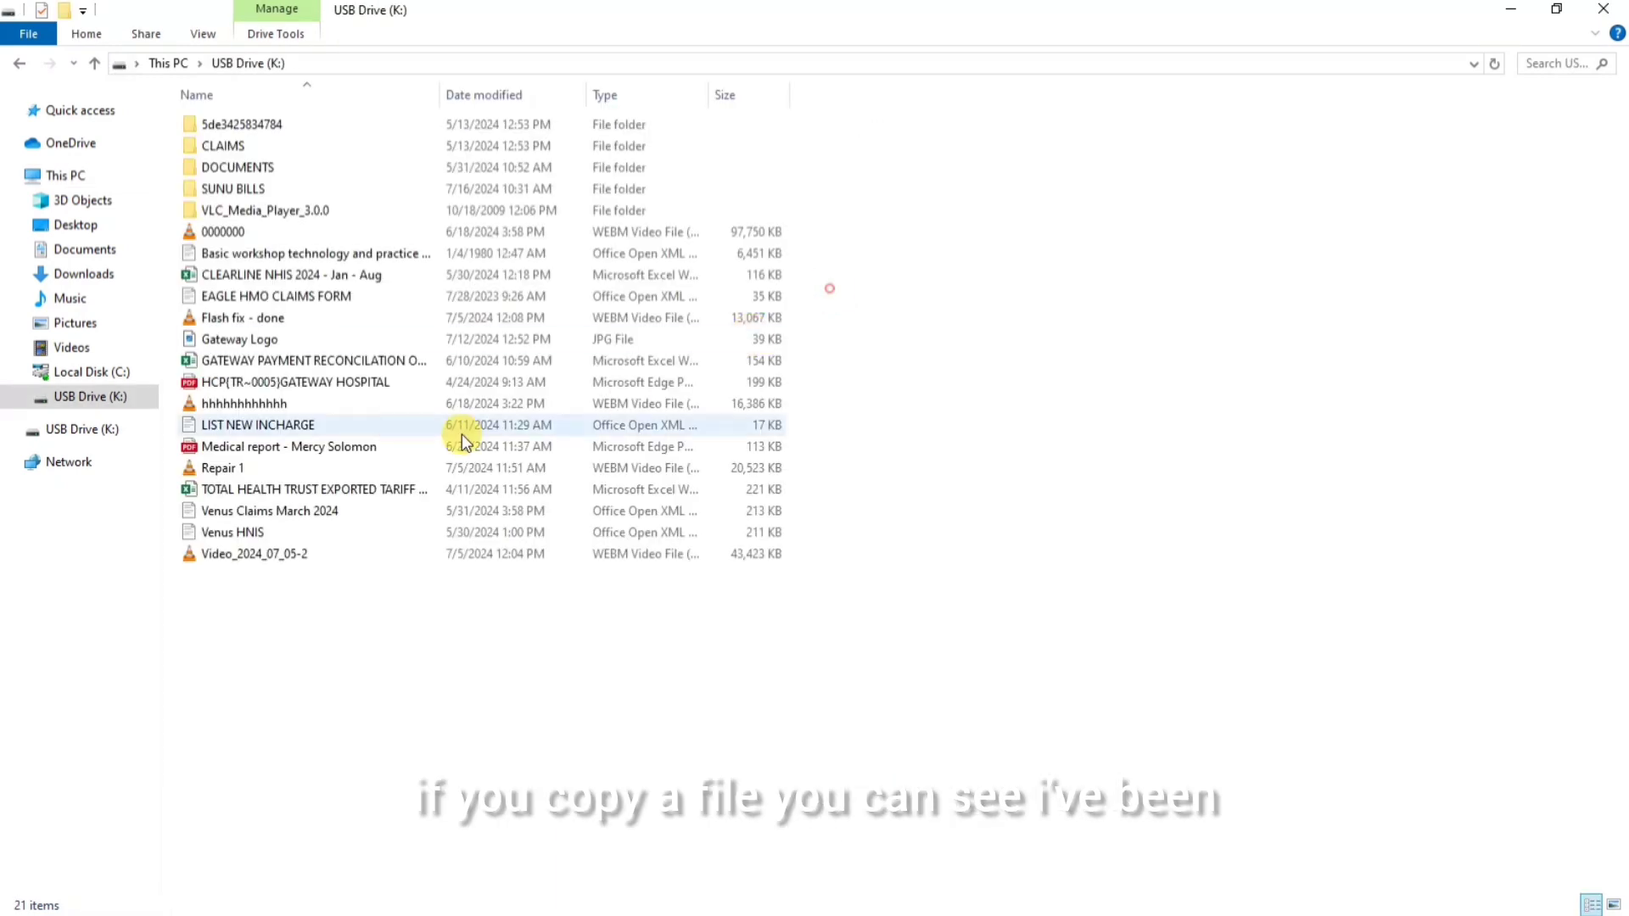
Permanently delete the Basic workshop document from USB Drive (K:).
{"action": "left_click", "coordinate": [293, 253]}
{"action": "left_click", "coordinate": [377, 249]}
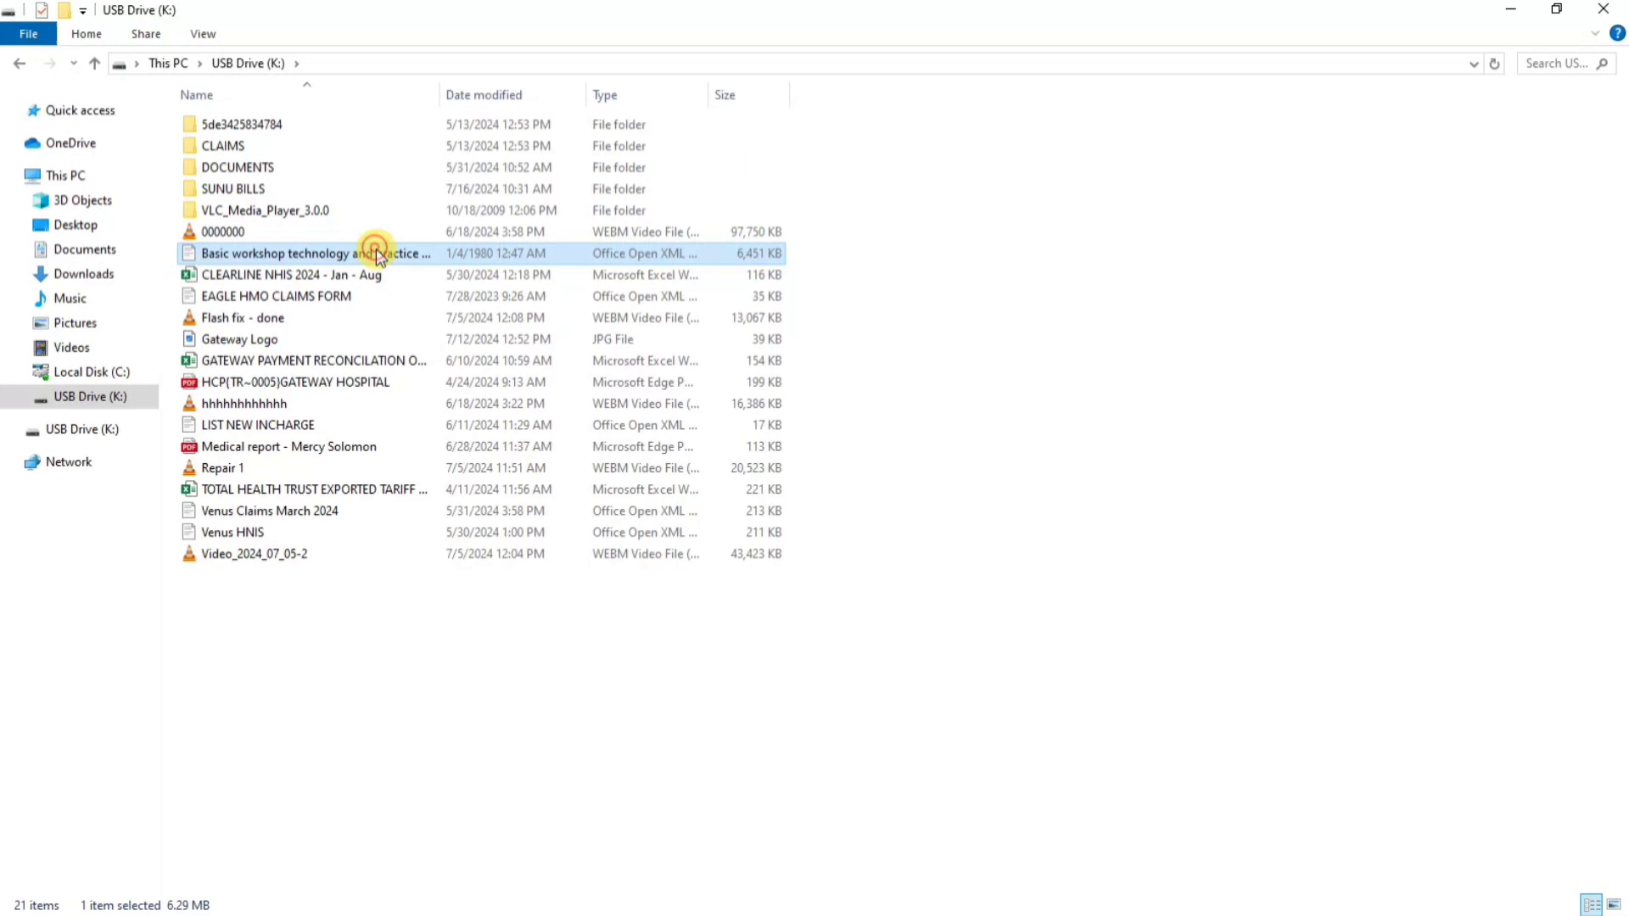
{"action": "right_click", "coordinate": [376, 249]}
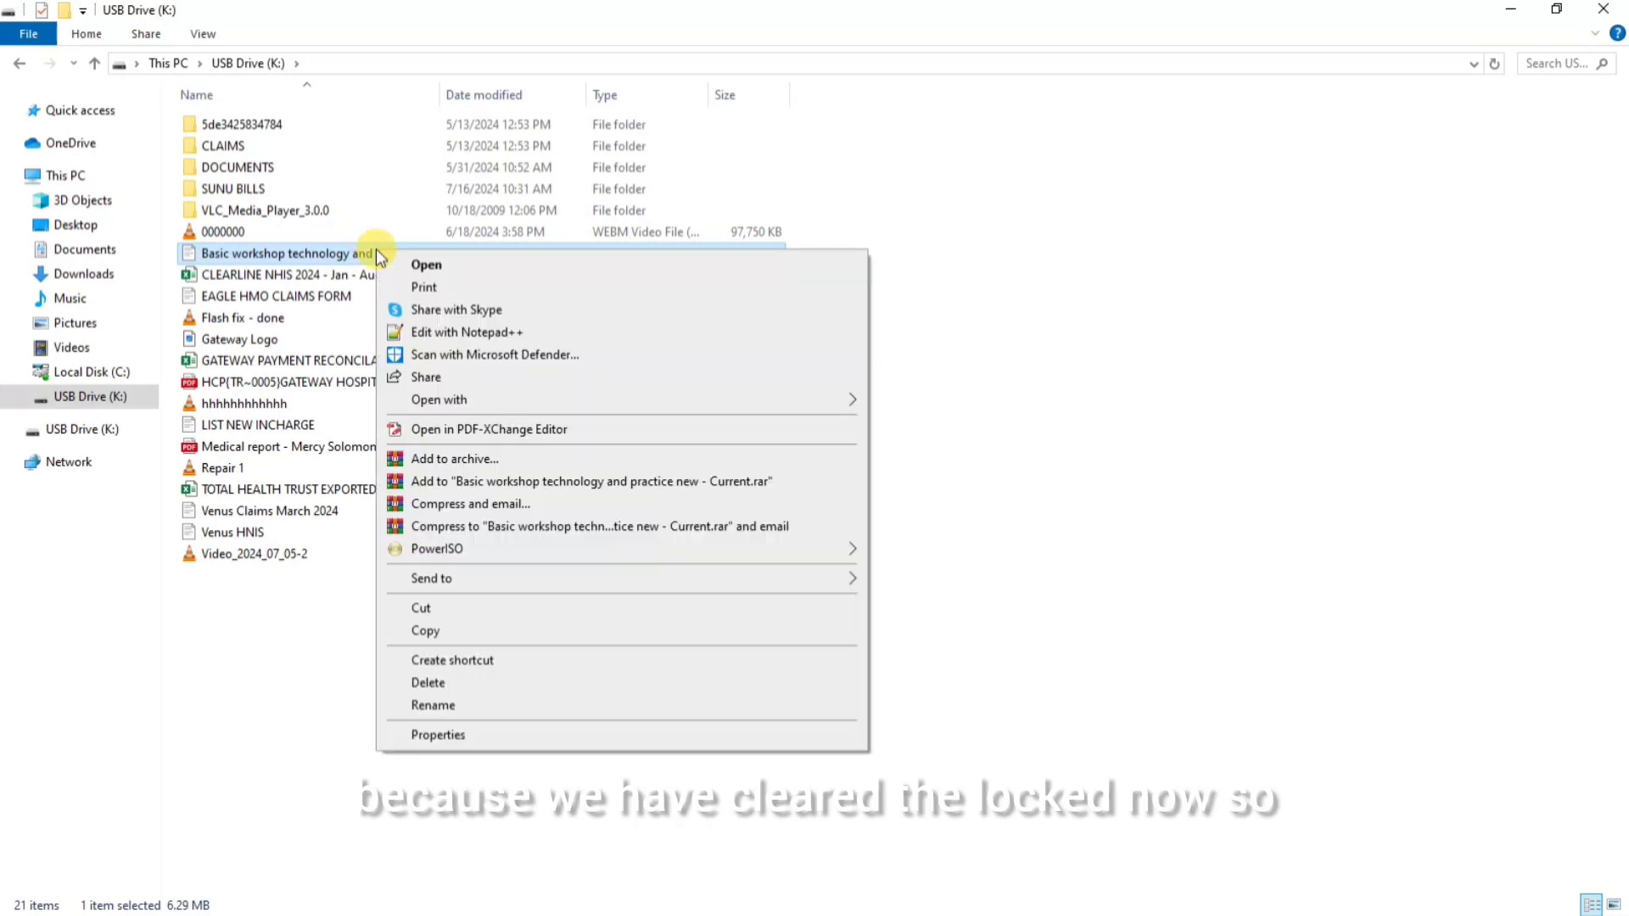
{"action": "left_click", "coordinate": [431, 684]}
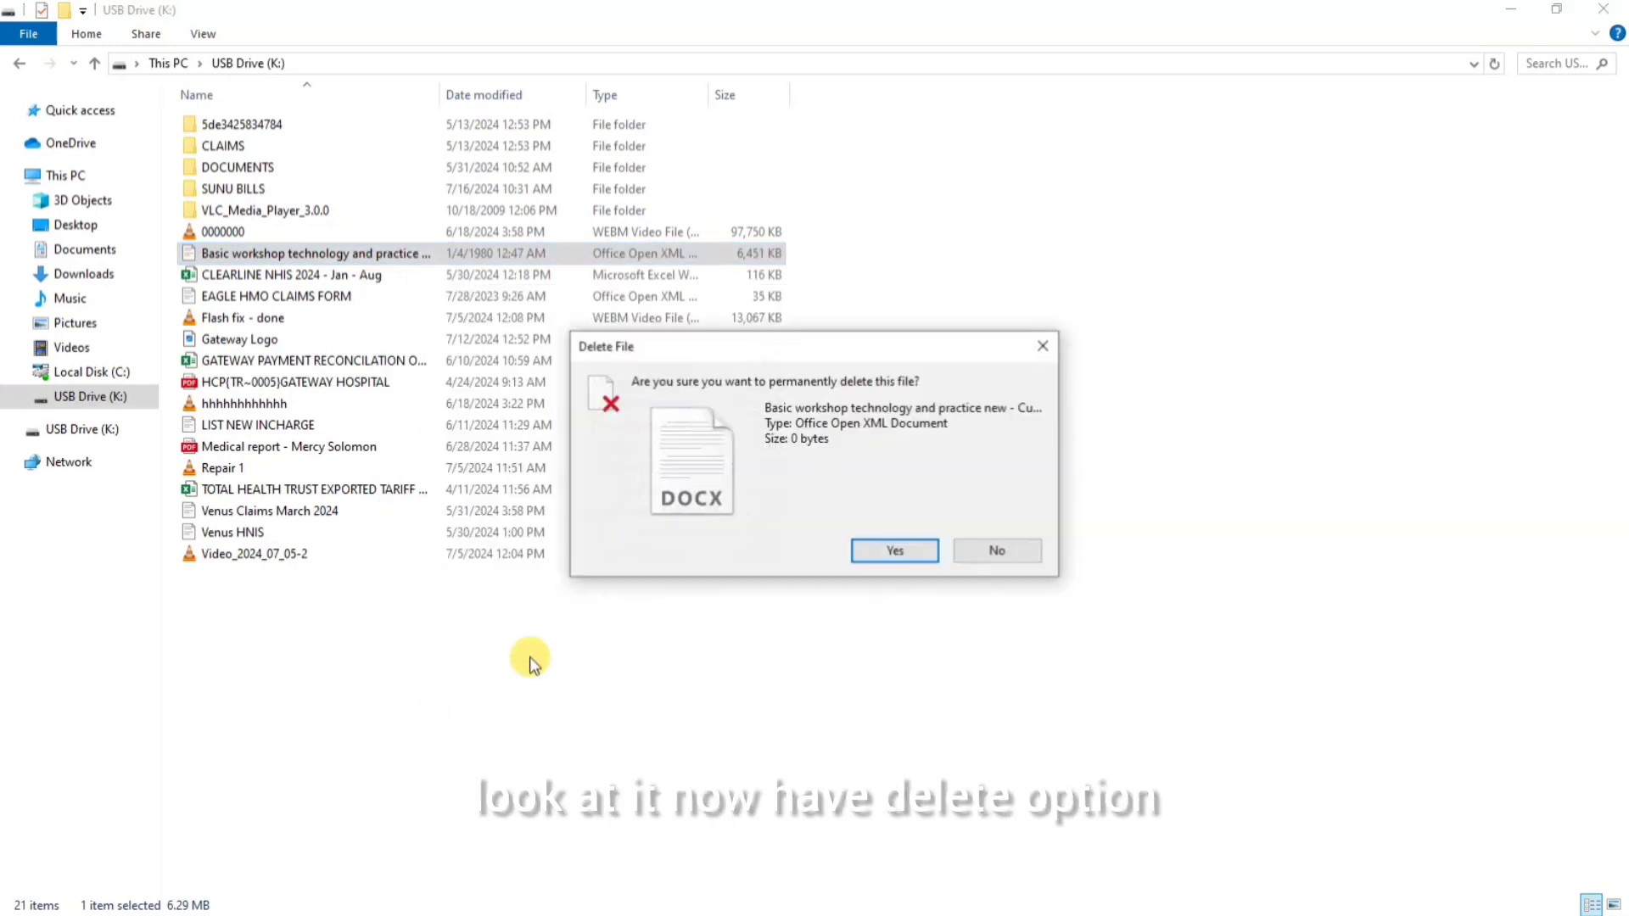
{"action": "left_click", "coordinate": [883, 550]}
Paste the document back onto the drive, then permanently delete it again.
{"action": "right_click", "coordinate": [1015, 395]}
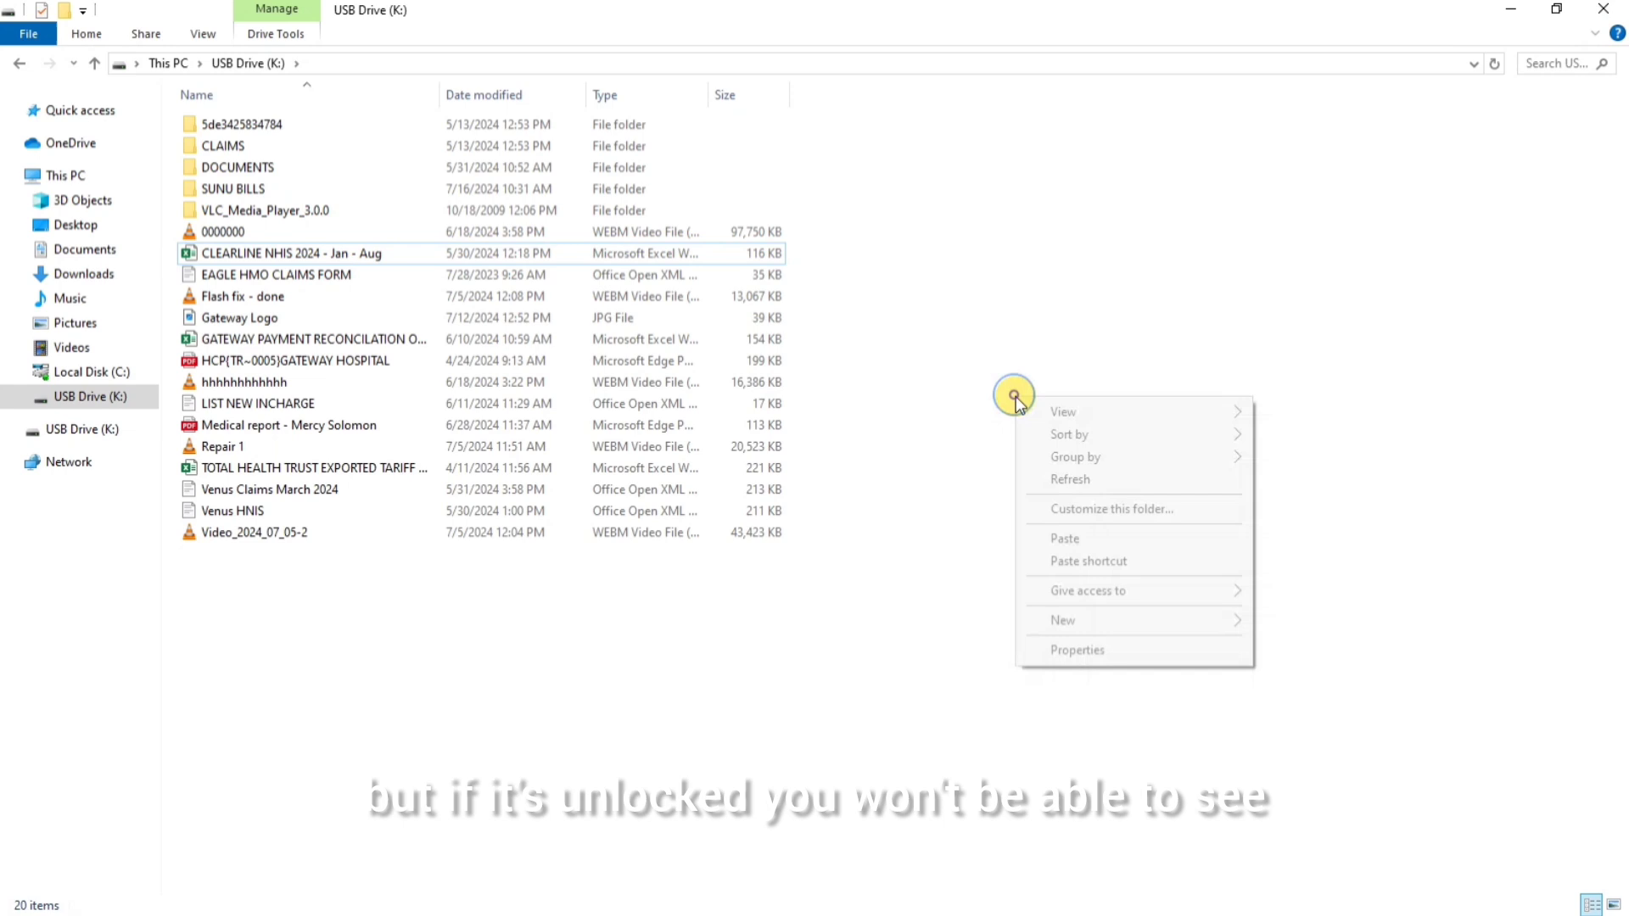
{"action": "left_click", "coordinate": [1065, 538]}
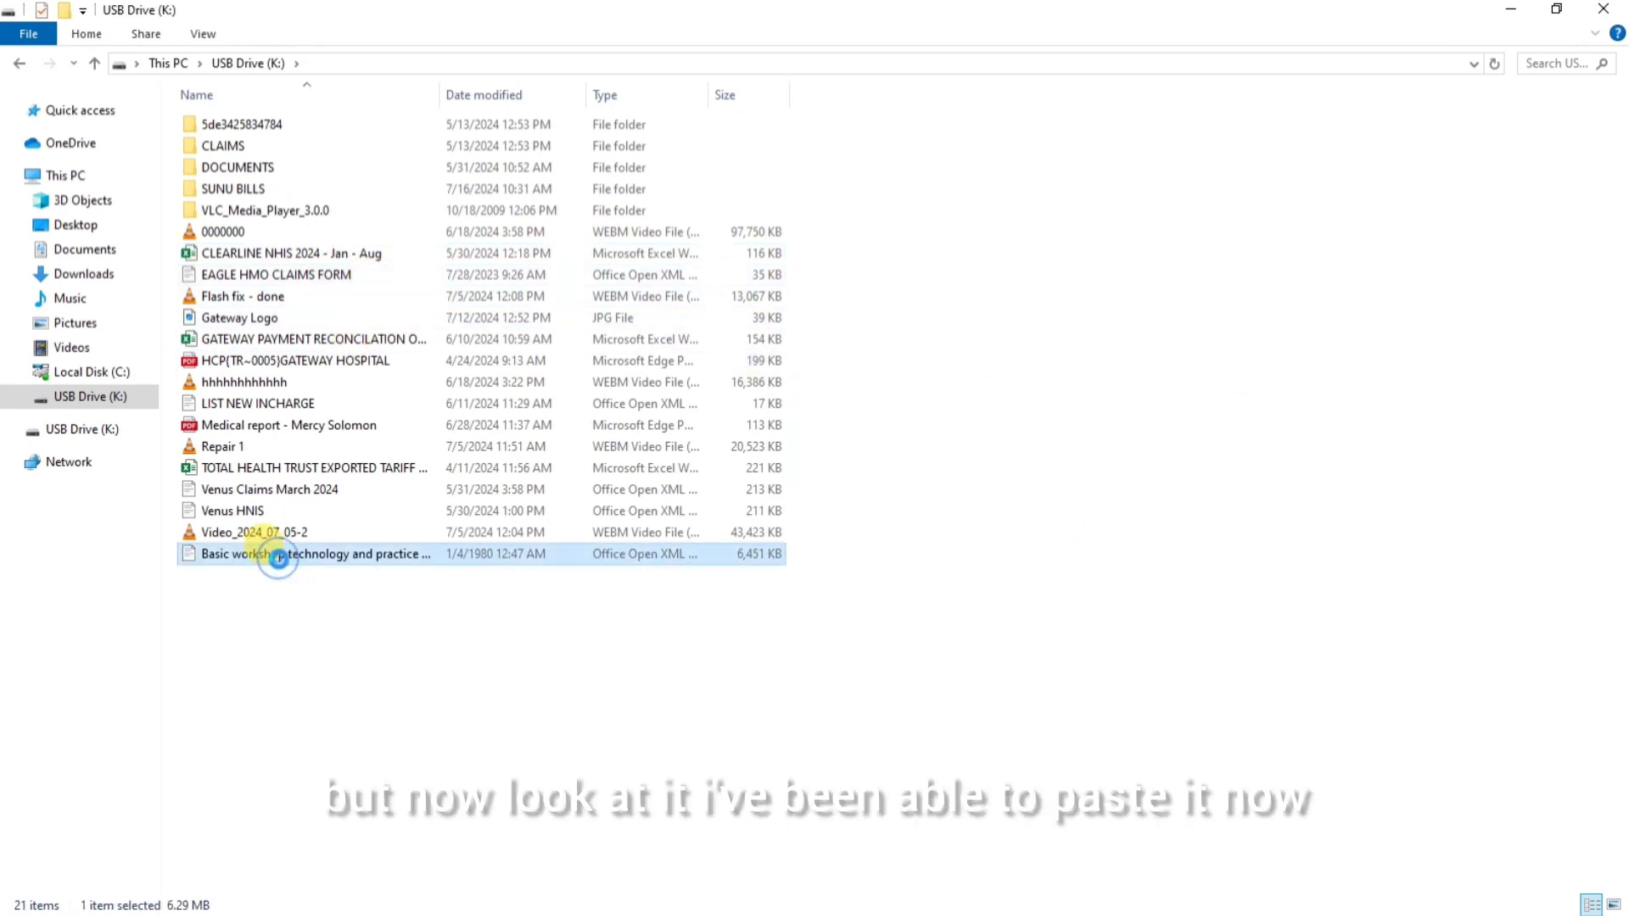
{"action": "right_click", "coordinate": [279, 558]}
{"action": "left_click", "coordinate": [334, 491]}
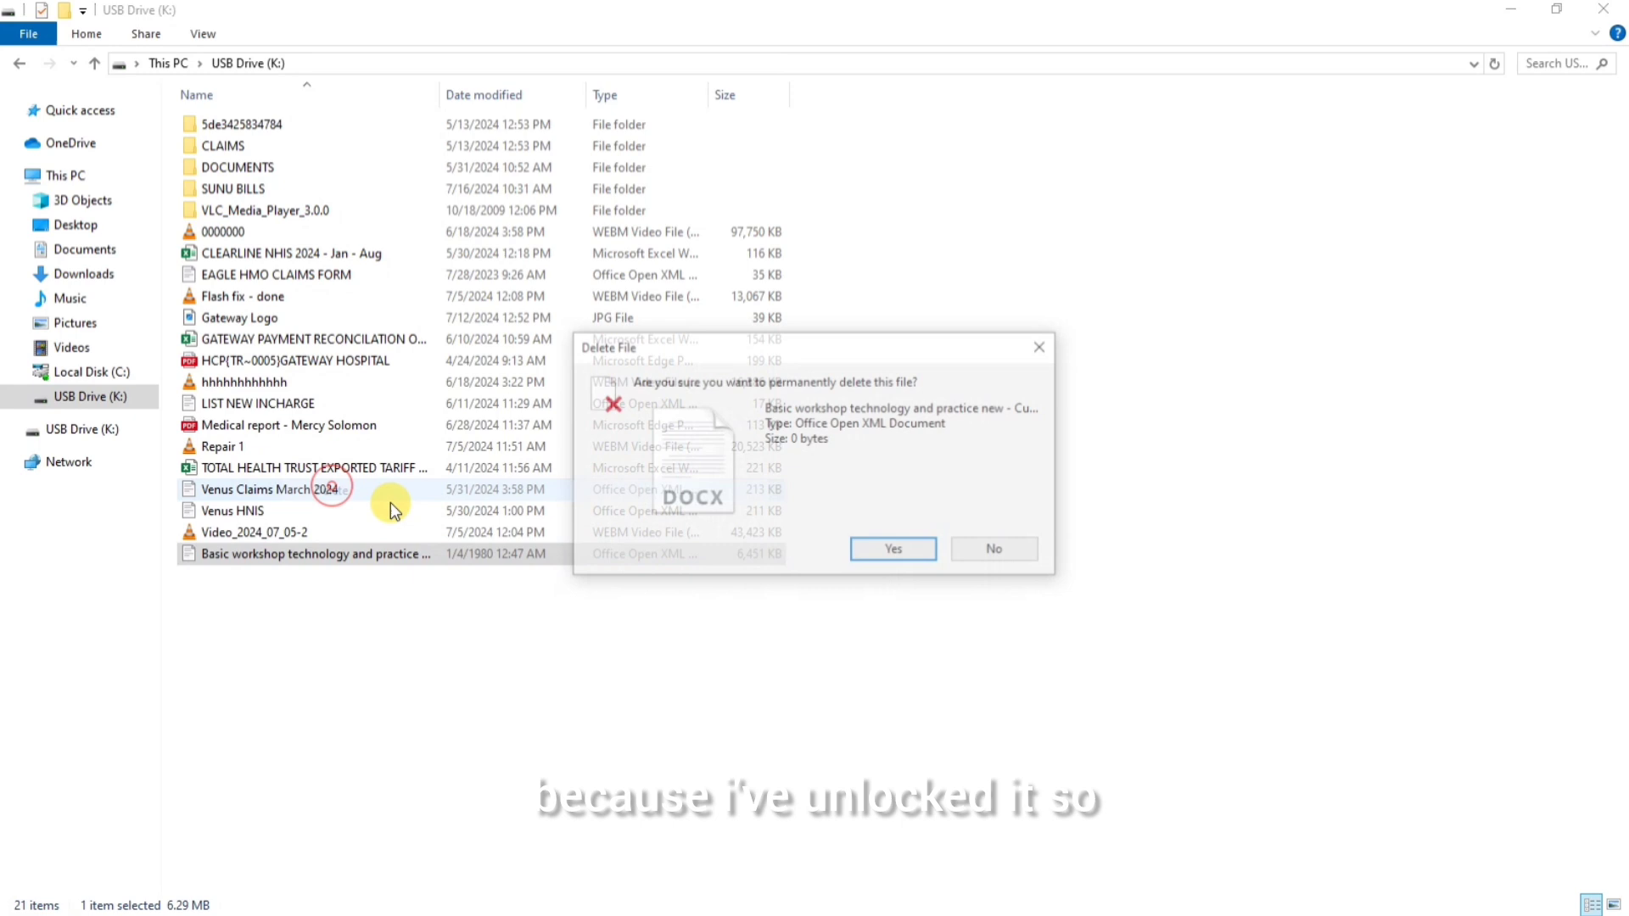
{"action": "left_click", "coordinate": [909, 550]}
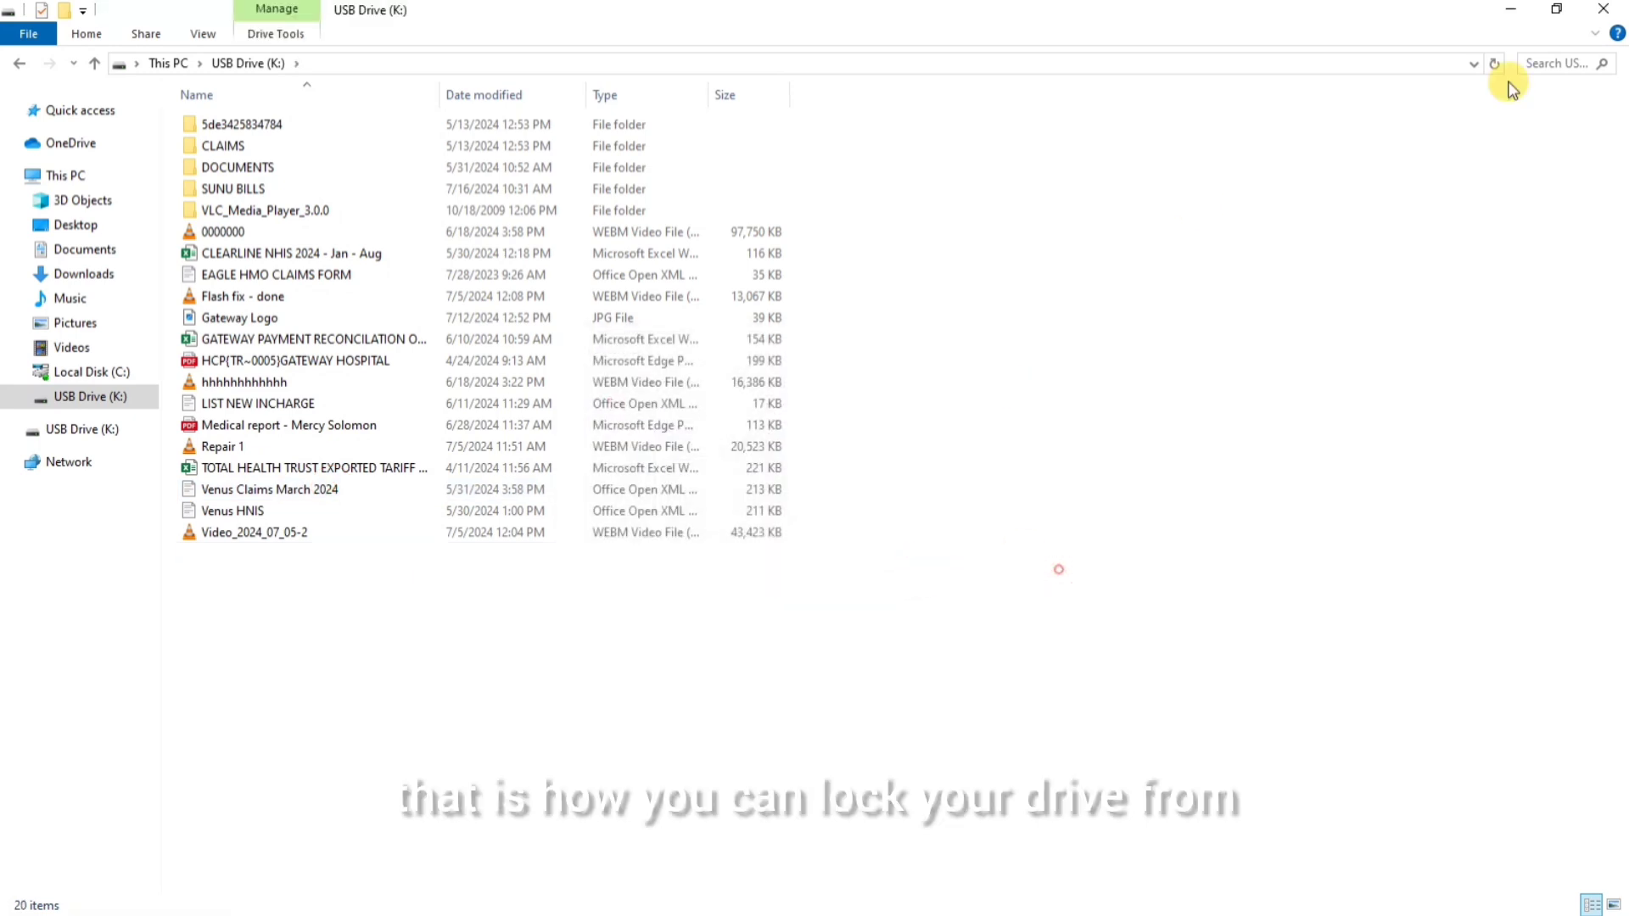
Close the USB Drive (K:) Explorer window to return to the desktop.
{"action": "left_click", "coordinate": [1593, 11]}
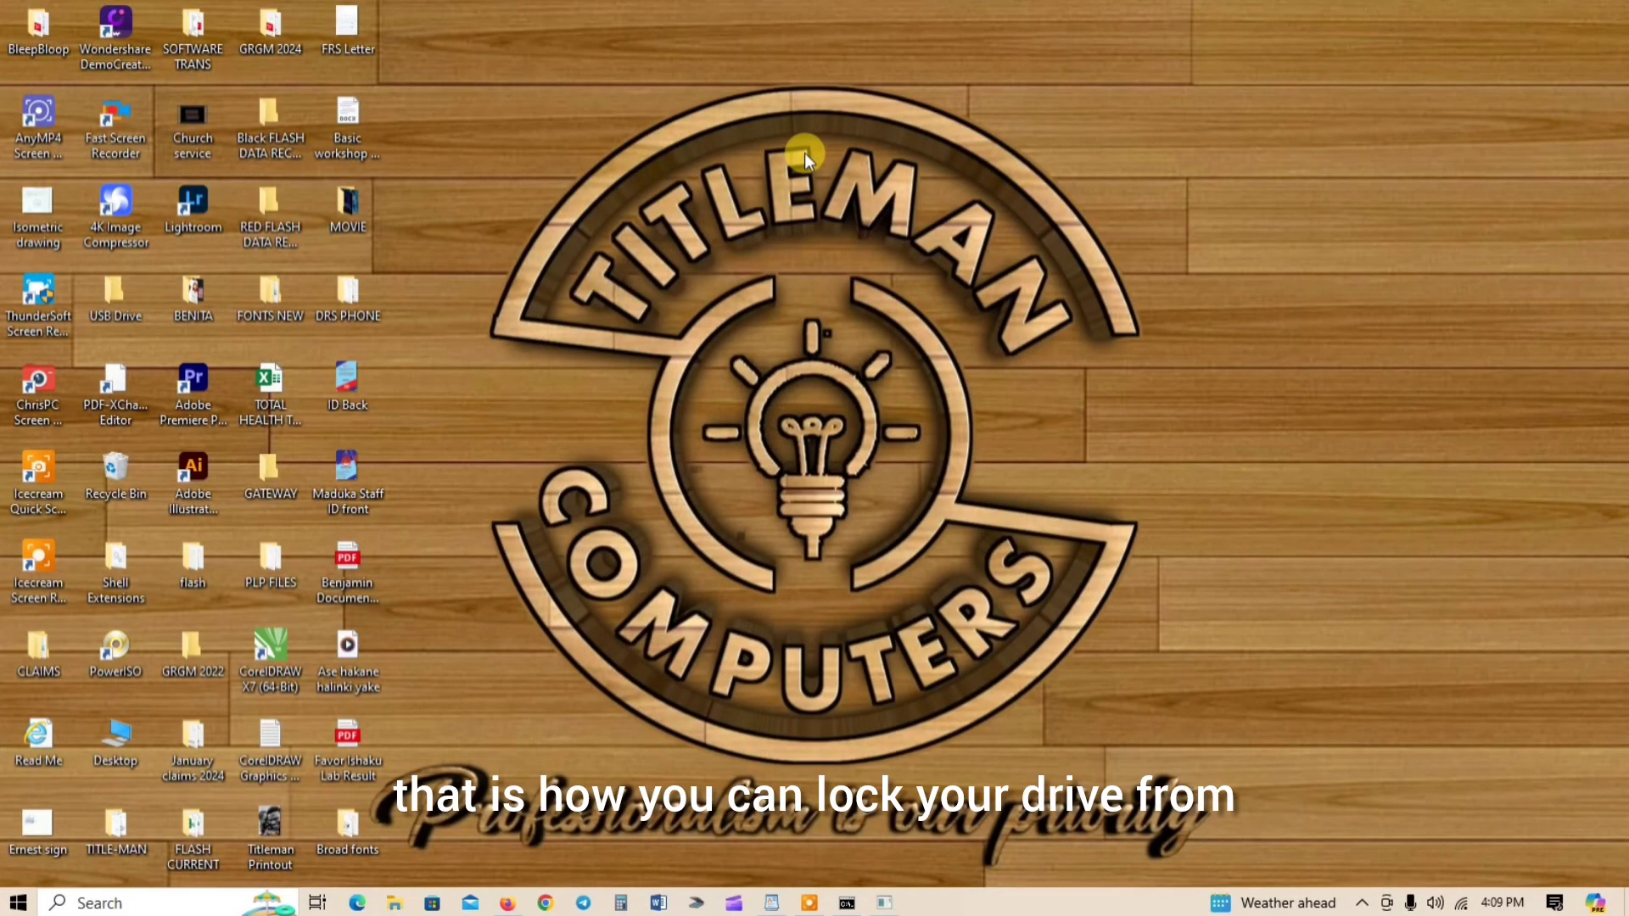